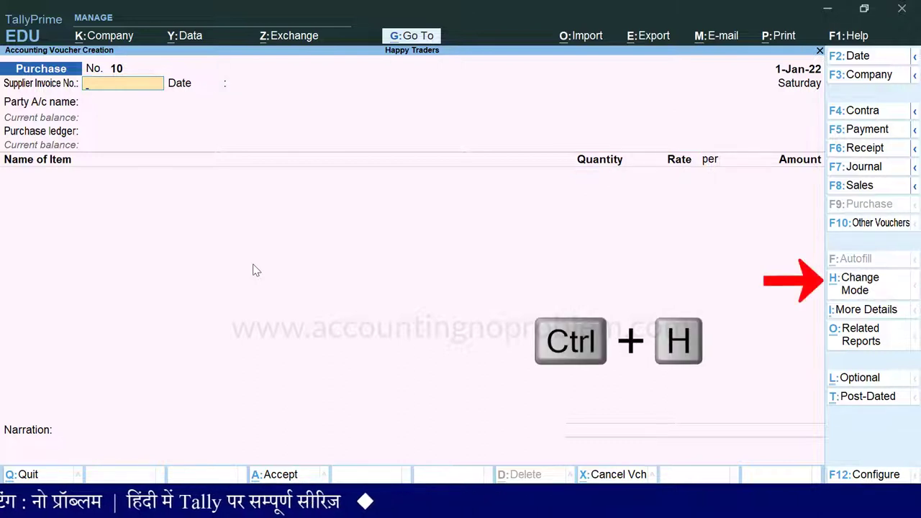
Switch purchase voucher No. 10 to Accounting Invoice mode
key(ctrl+h)
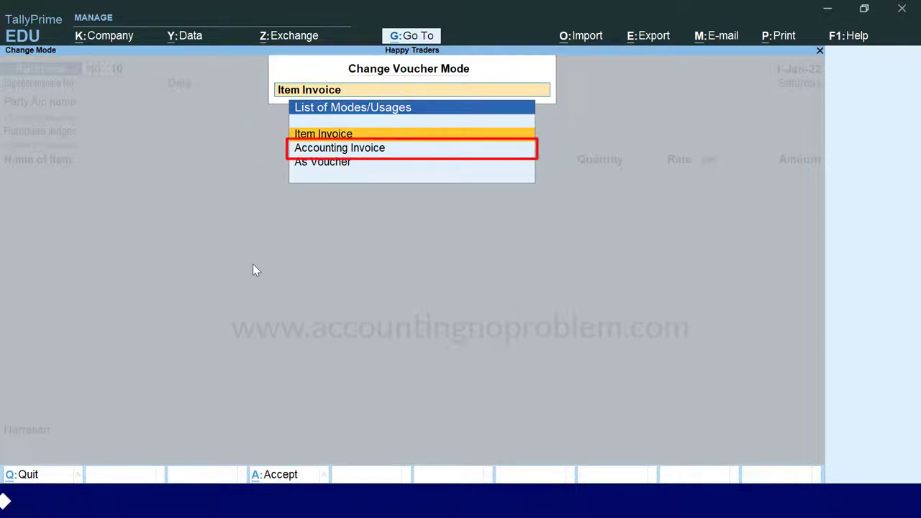
key(Down)
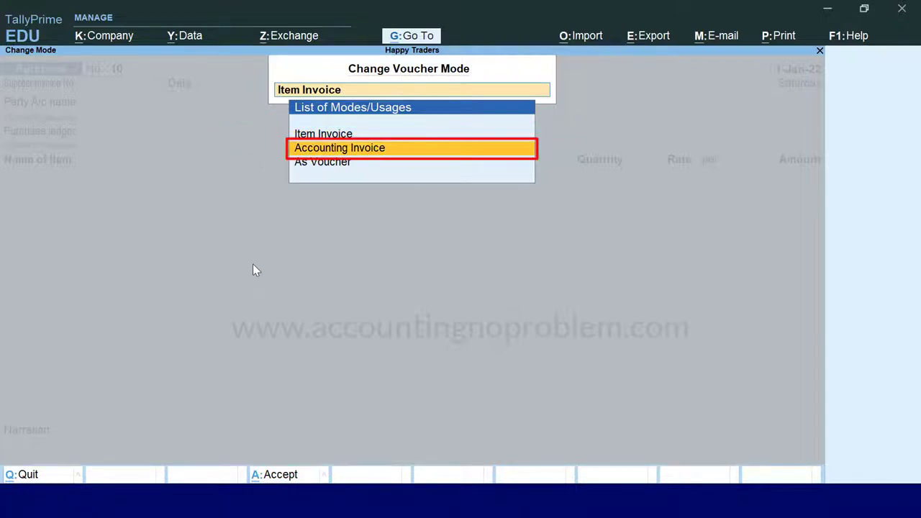
key(Return)
Date the voucher 1-Jan-22 with supplier invoice number 11 dated 1-Jan-22
key(F2)
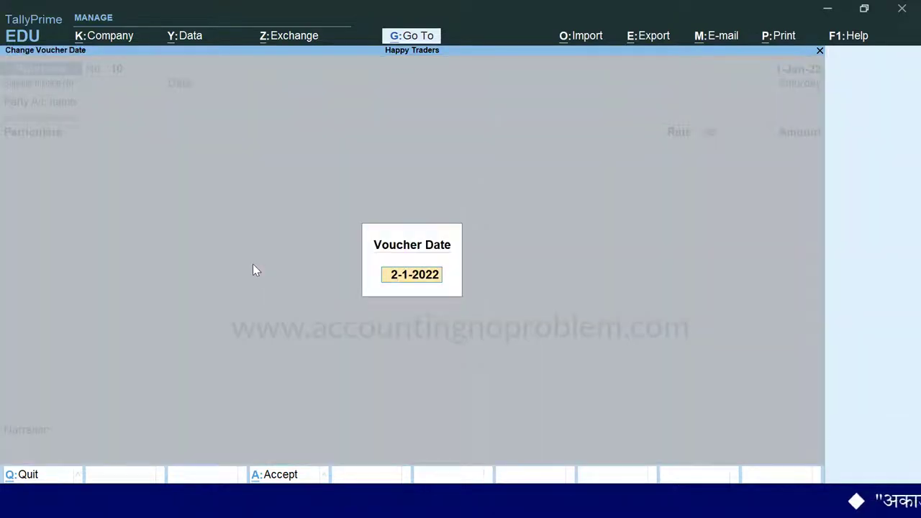
text(1-1)
key(Return)
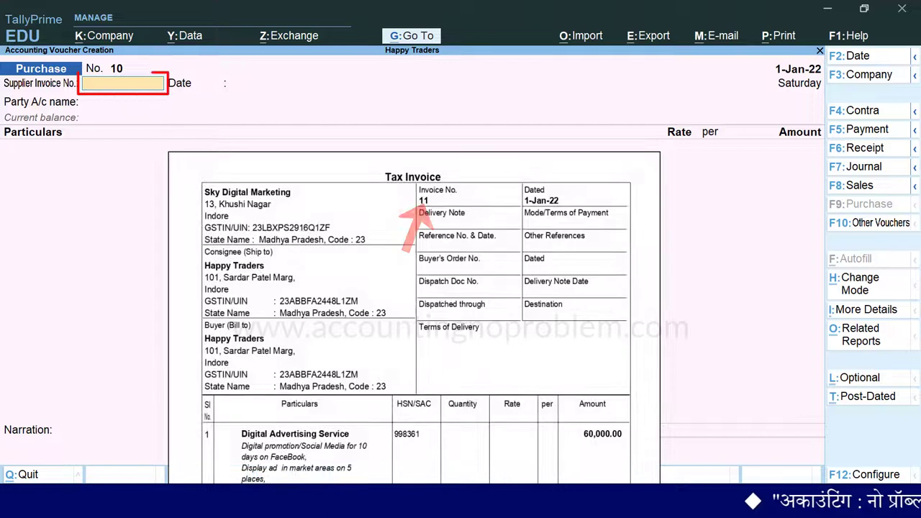
text(11)
key(Return)
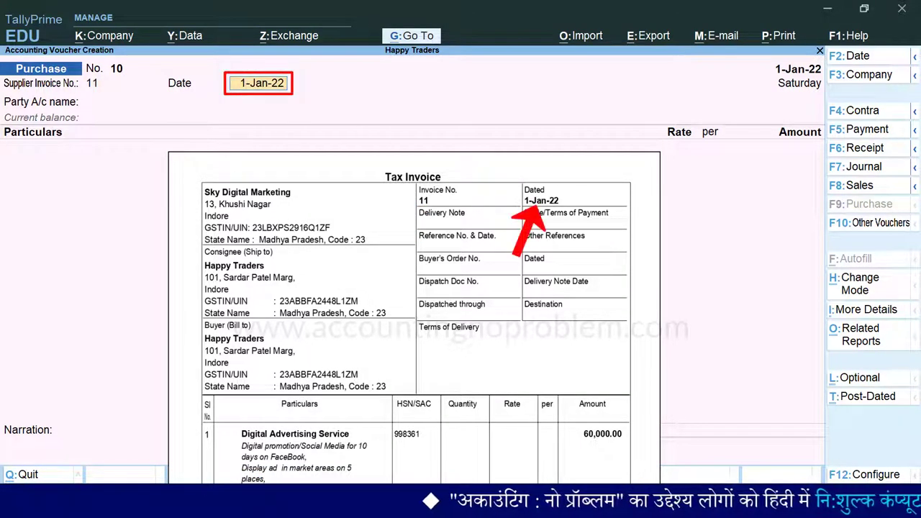
text(1.1.22)
key(Return)
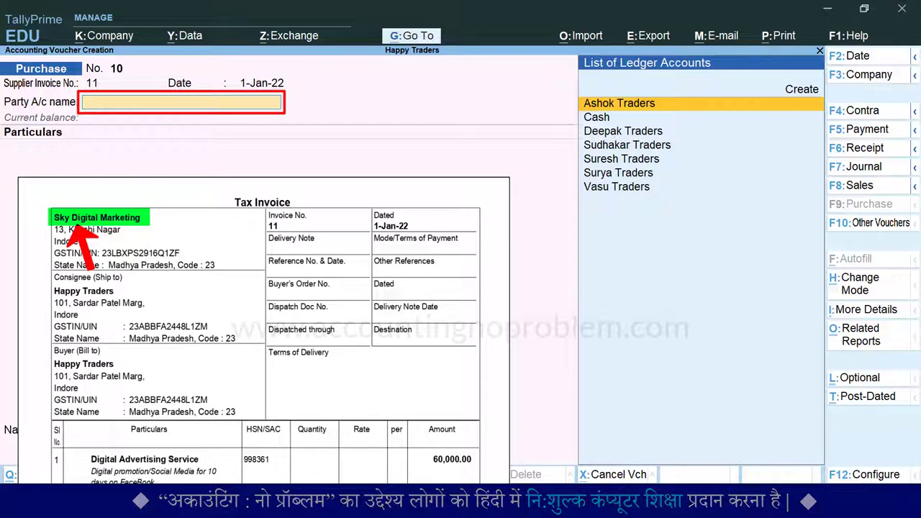
Create a new party ledger Sky Digital Marketing under Sundry Creditors
key(Up)
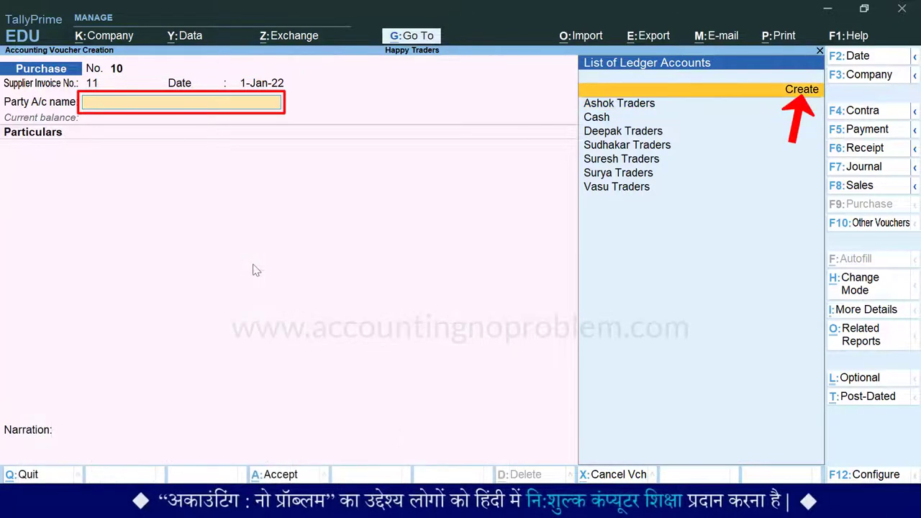
key(Return)
text(Sky Digital Marketing)
key(Return)
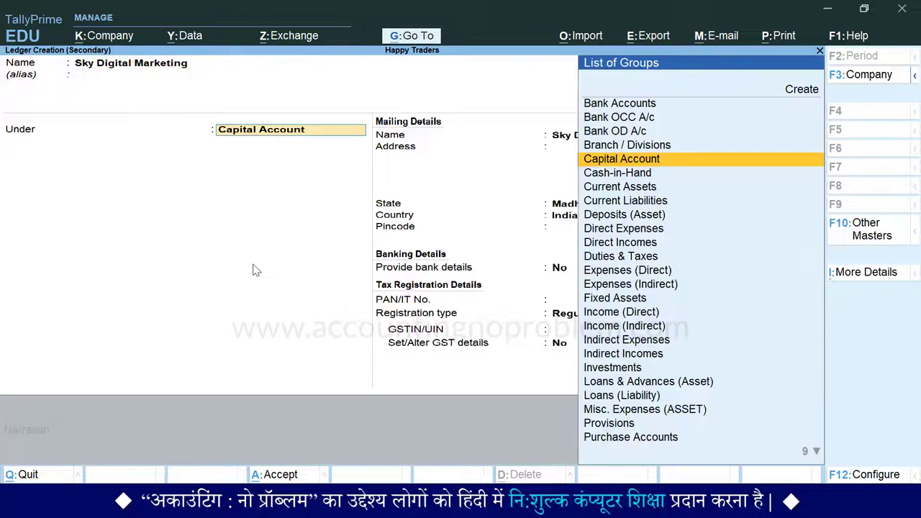
text(Su)
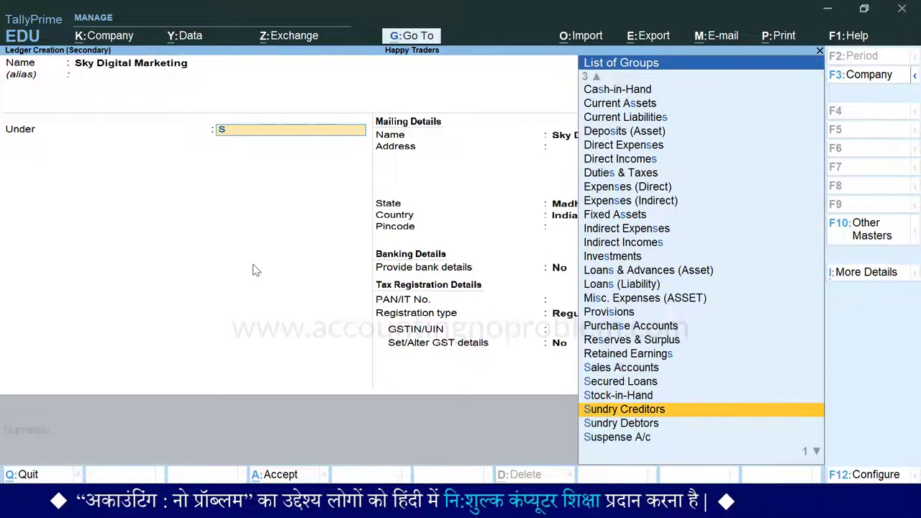
key(Return)
key(Return)
key(Return)
key(Return)
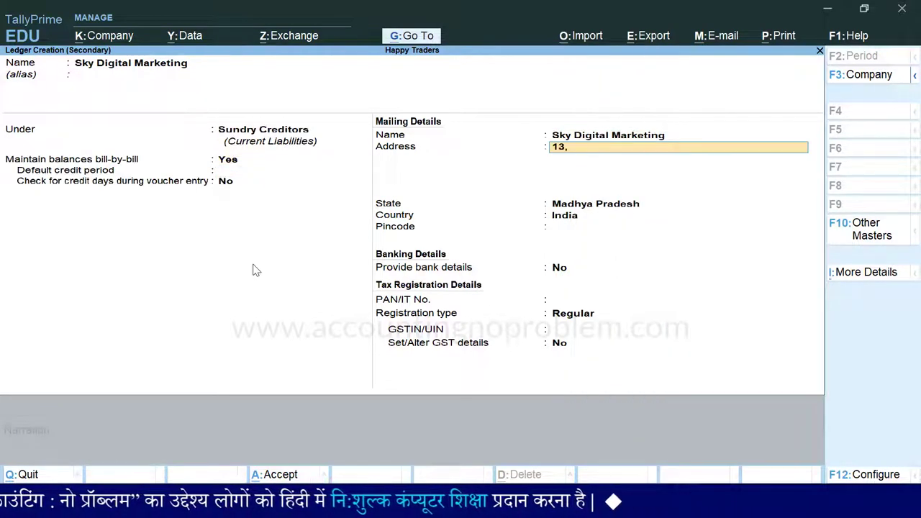
key(Return)
text(Indore)
key(Return)
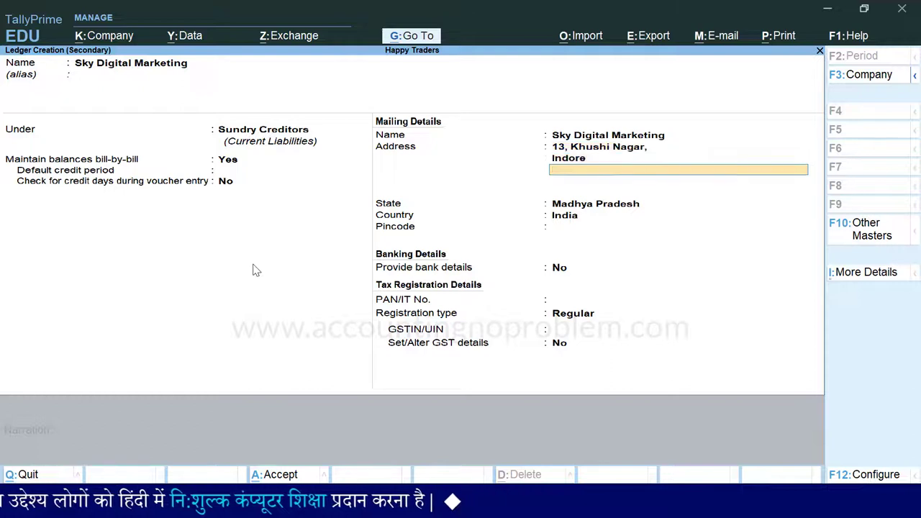
key(Return)
key(Return)
key(Return)
key(Return)
key(Return)
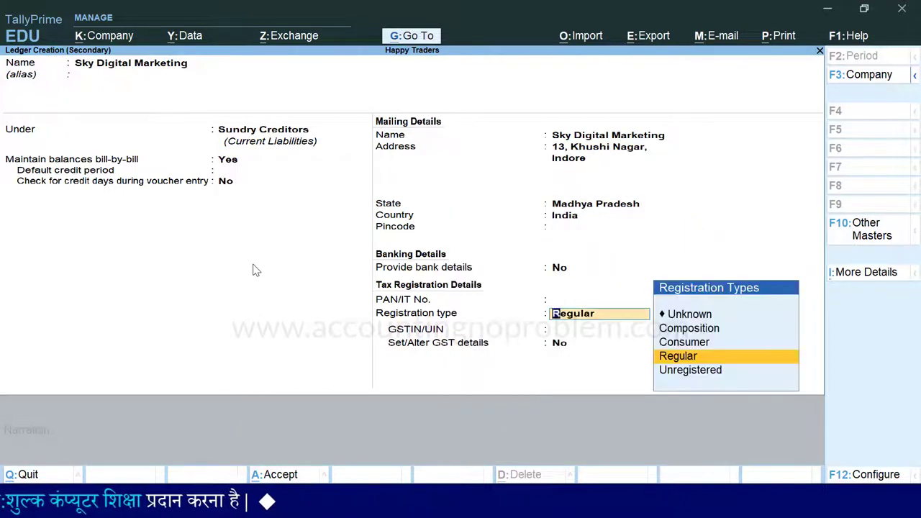
key(Return)
key(ctrl+alt+v)
key(Return)
key(Return)
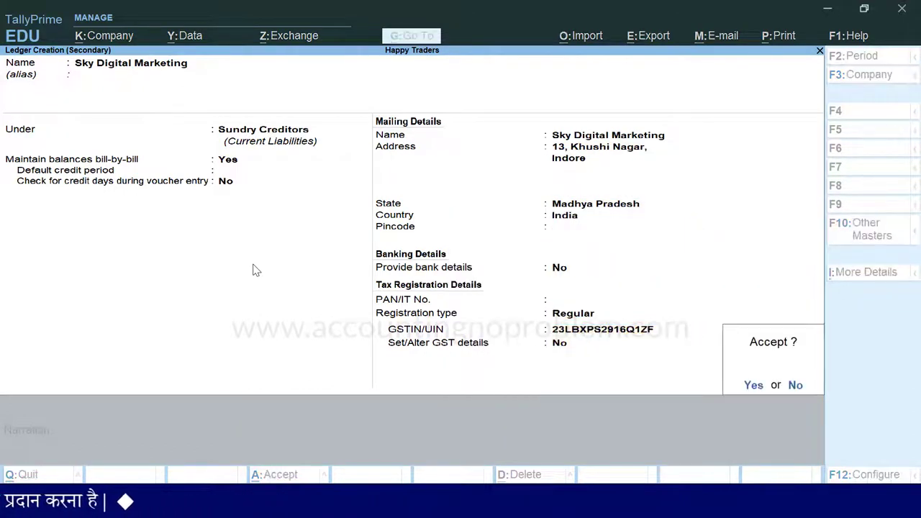
key(Return)
key(Return)
key(Return)
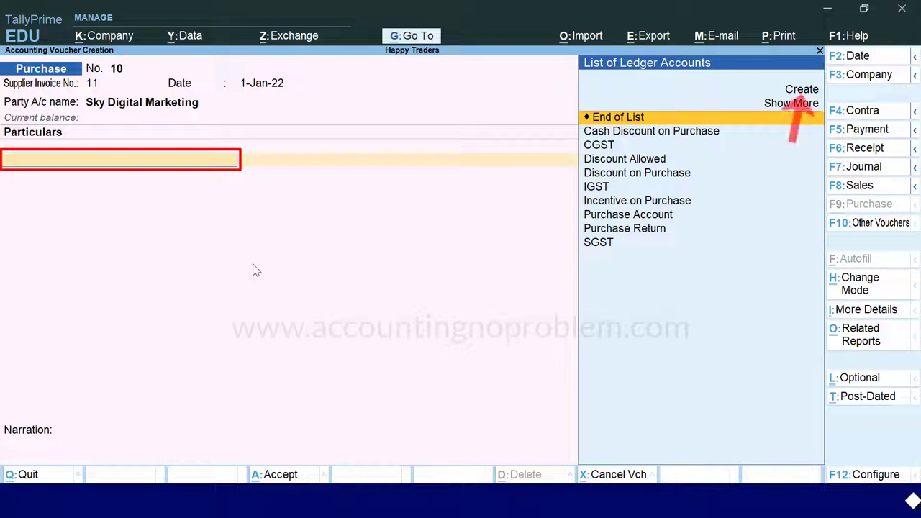
key(Up)
key(Up)
Create the Particulars ledger Digital Advertising Service under Indirect Expenses and open its GST details
key(Return)
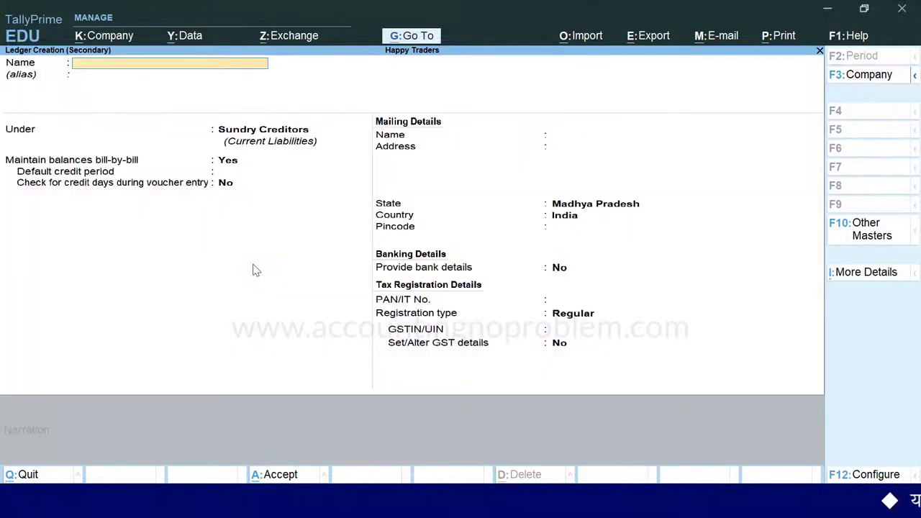
text(Digital Advertising Service)
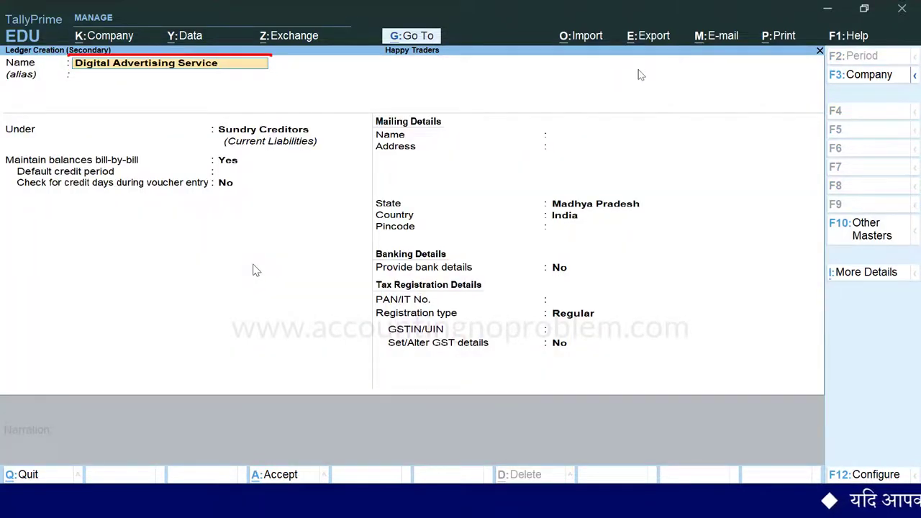
key(Return)
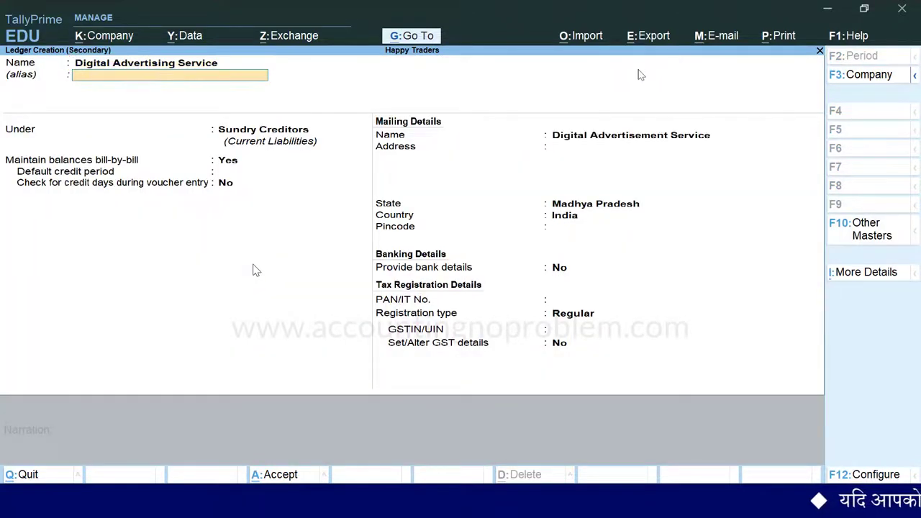
key(Return)
text(I)
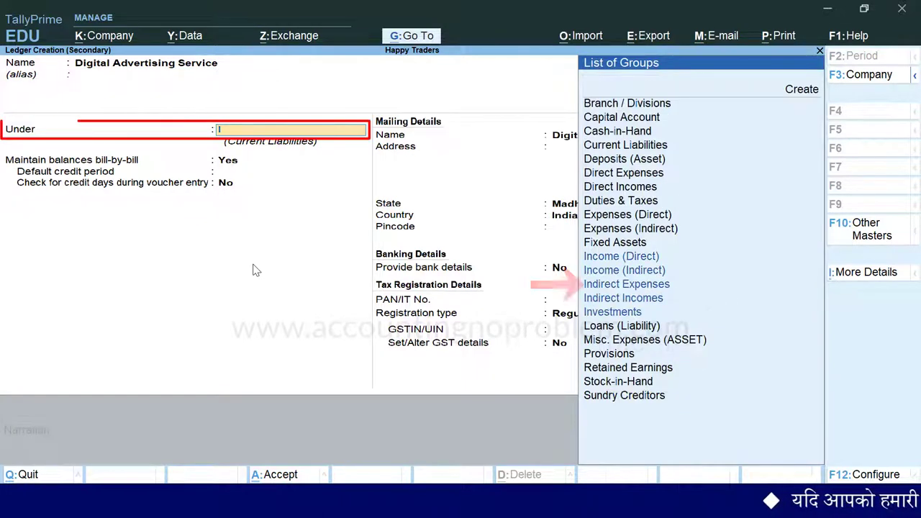
key(Down)
key(Down)
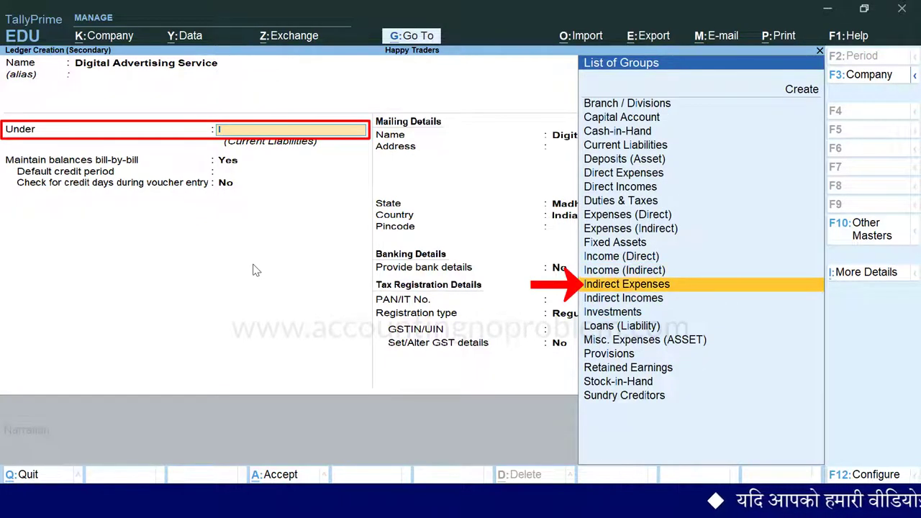
key(Return)
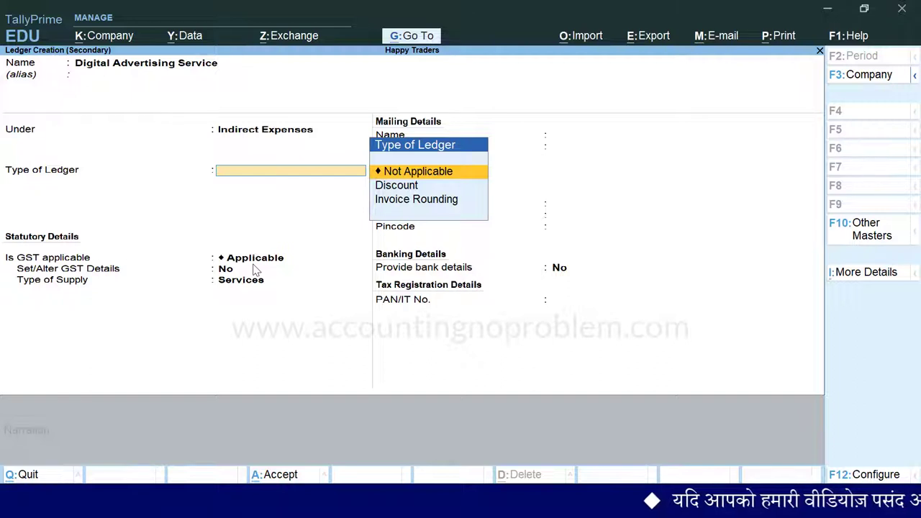
key(Return)
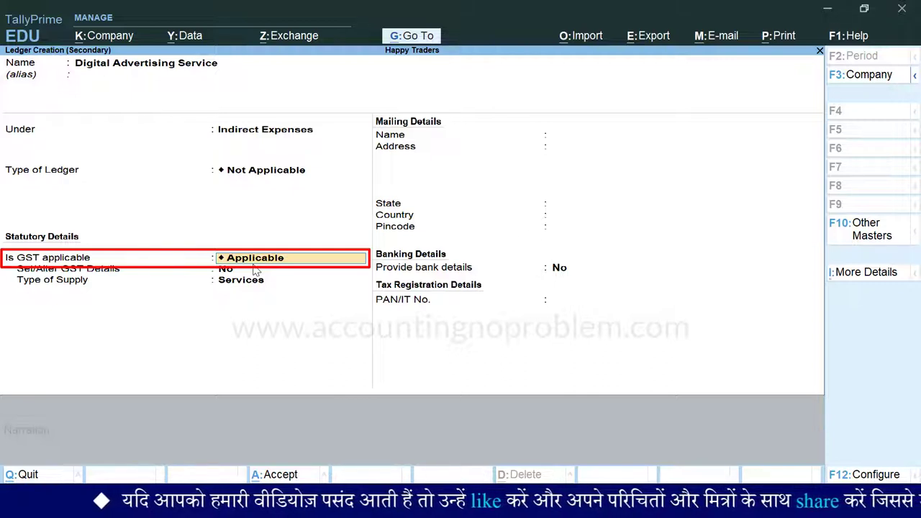
key(Return)
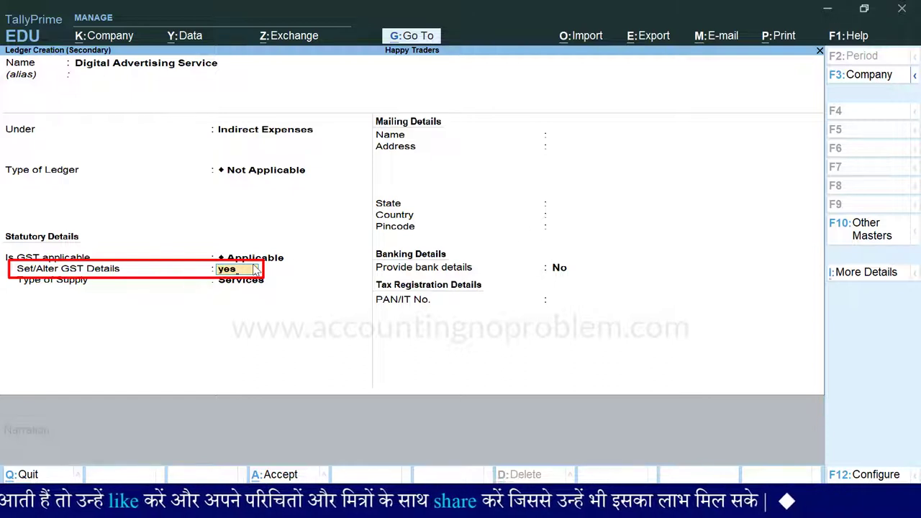
key(Return)
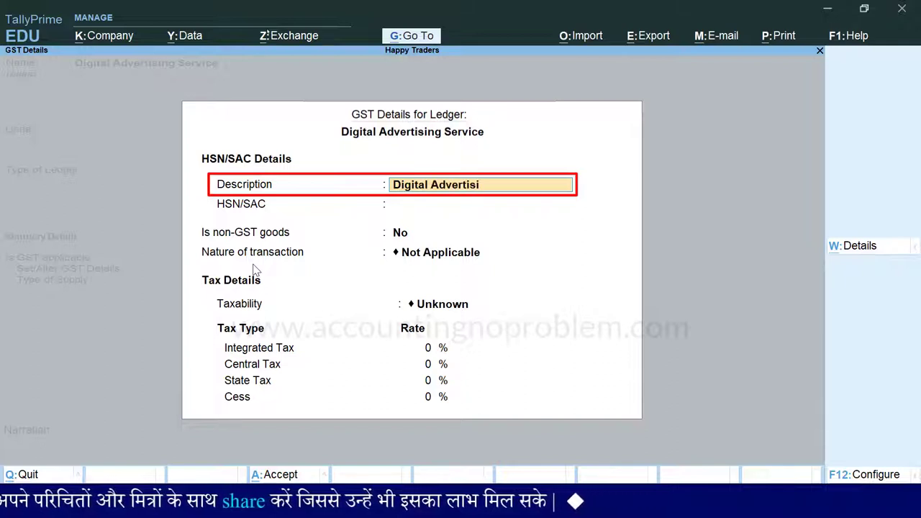
Set SAC 998361, Taxable, 18% Integrated Tax and Services supply, then save the ledger
key(Return)
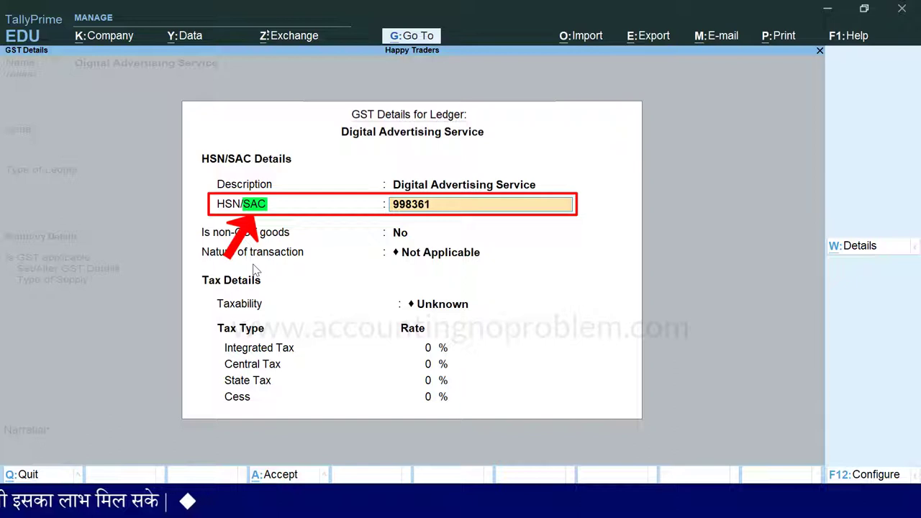
key(Return)
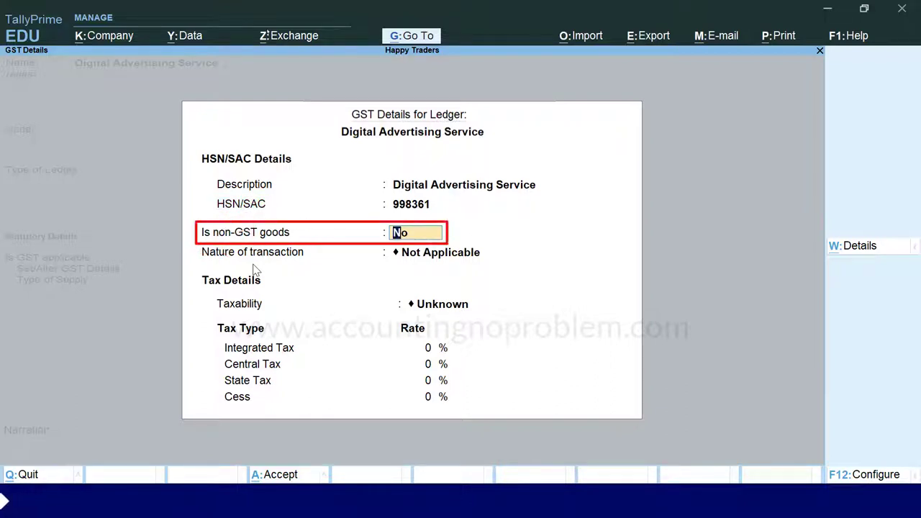
key(Return)
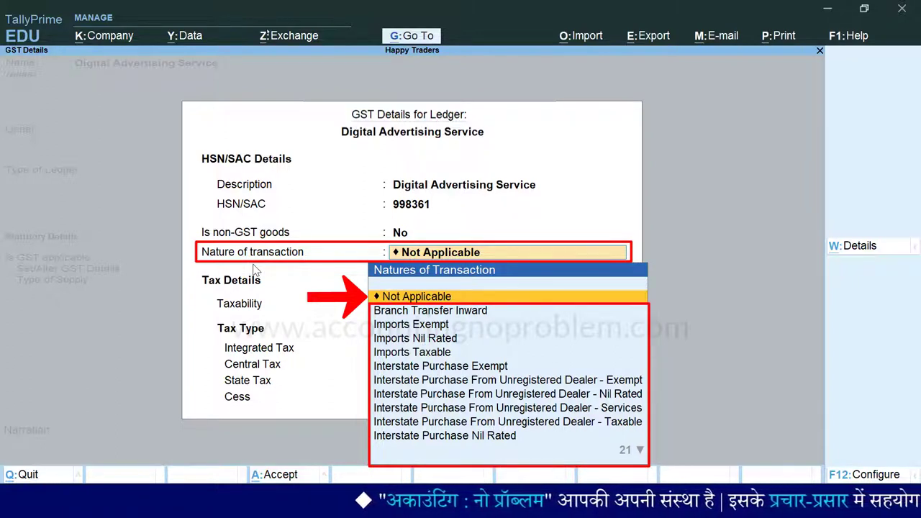
key(Return)
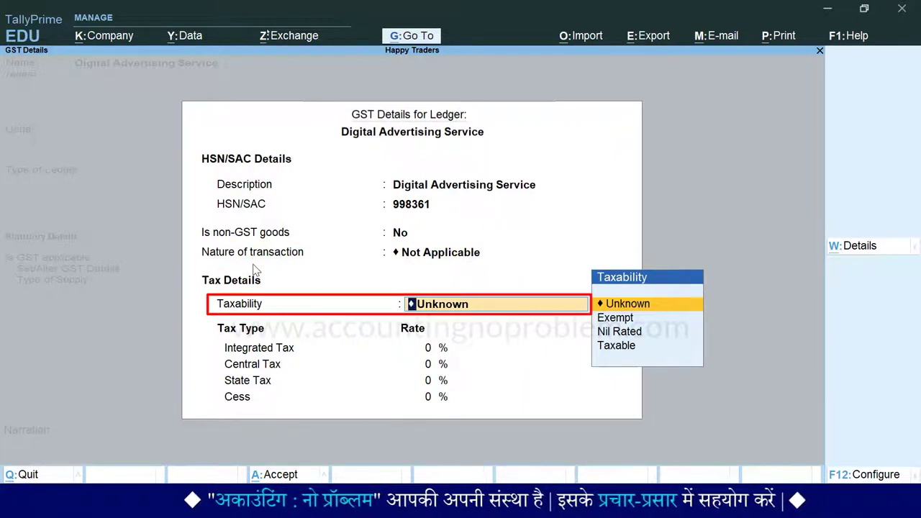
key(Down)
key(Down)
key(Down)
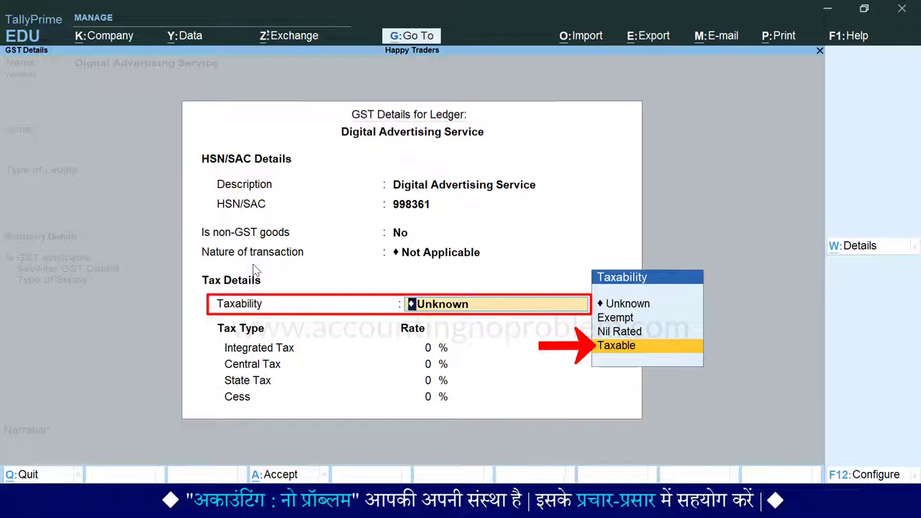
key(Return)
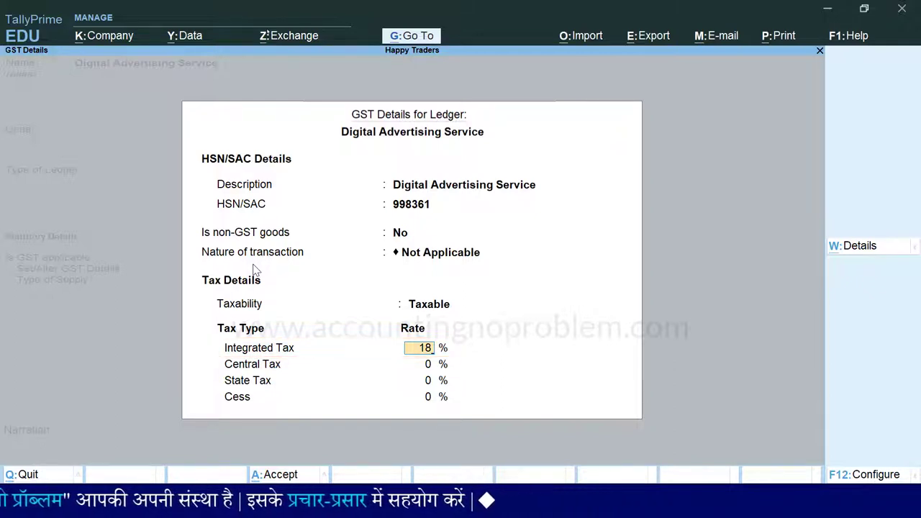
key(Return)
key(Return)
key(Return)
key(Return)
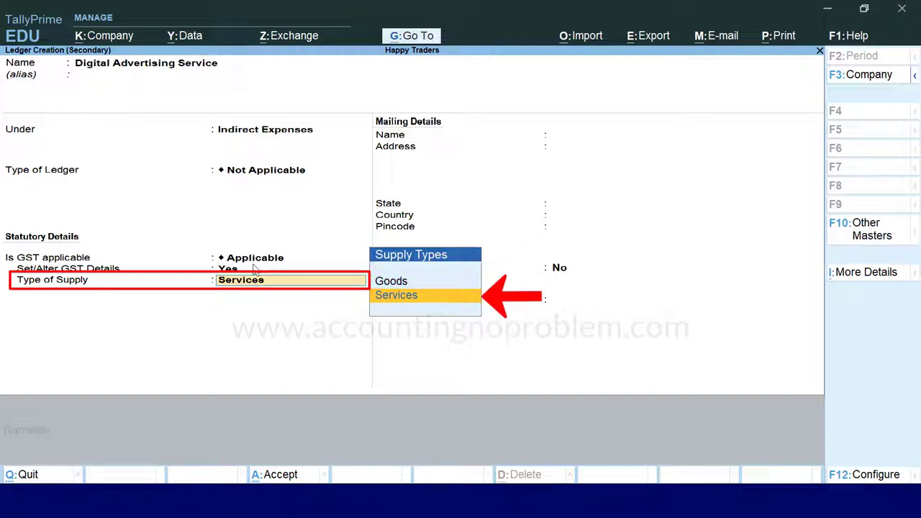
key(Return)
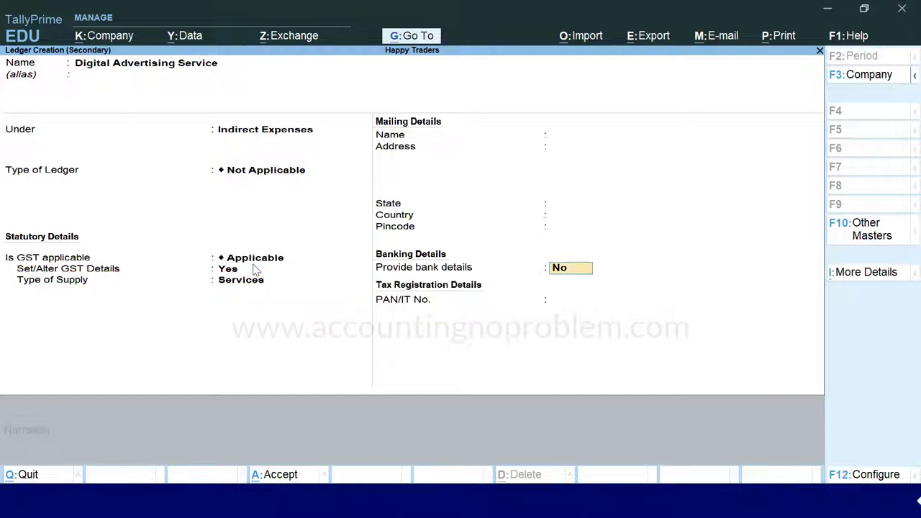
key(Return)
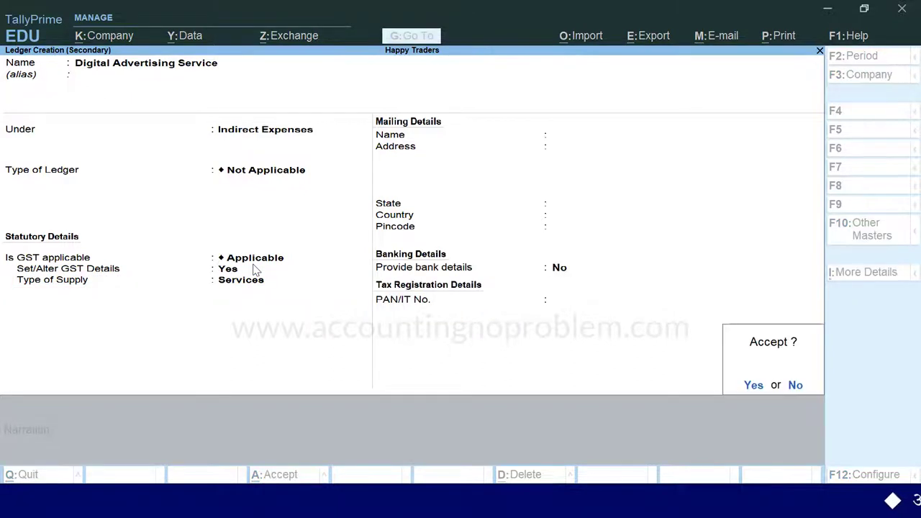
key(Return)
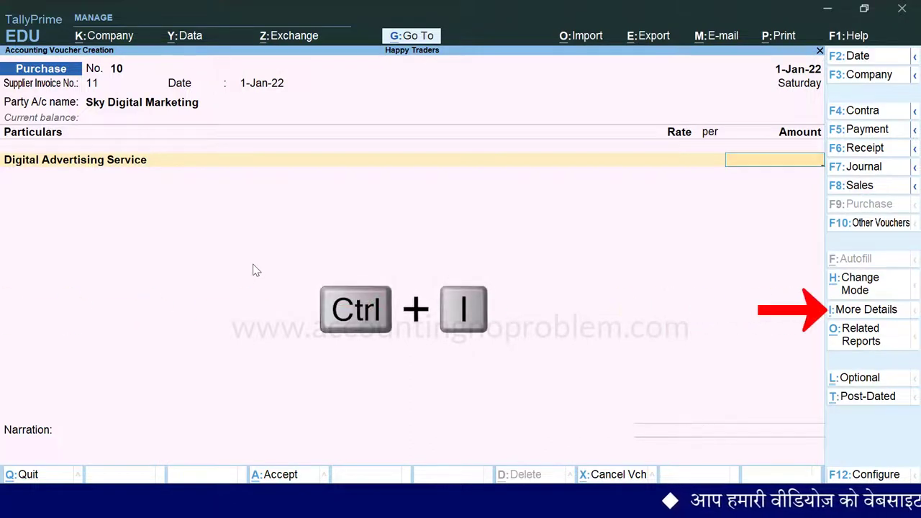
Add five description lines, from the 10-day Facebook promotion to the 3-day local TV advertisement
key(ctrl+i)
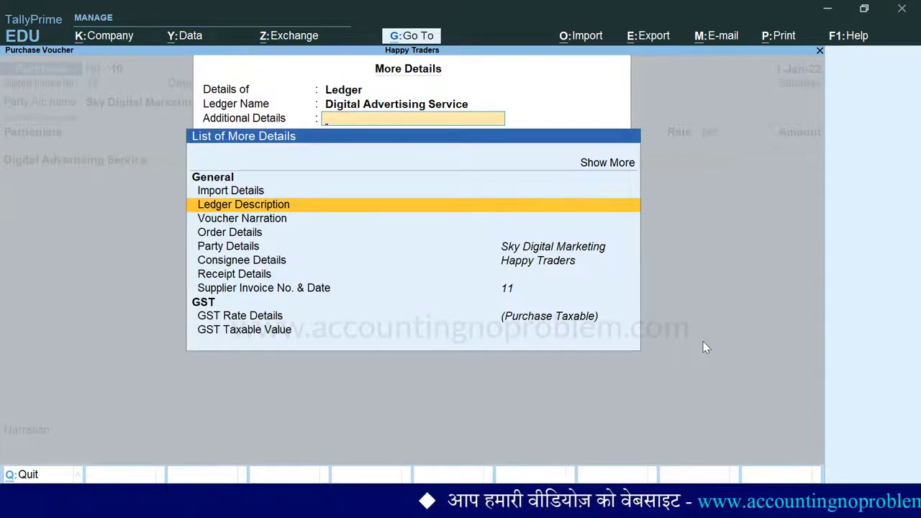
key(Return)
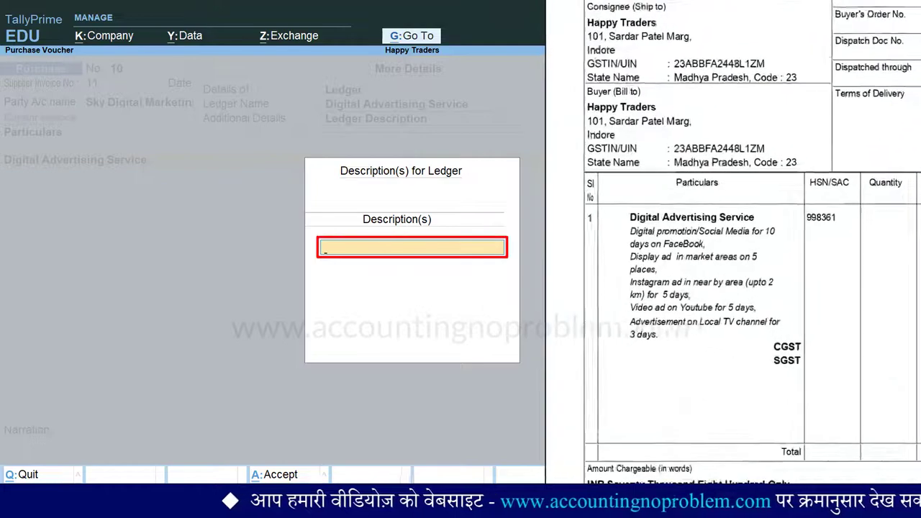
text(Digital promotion/Social Media for 10 days on FaceBook,)
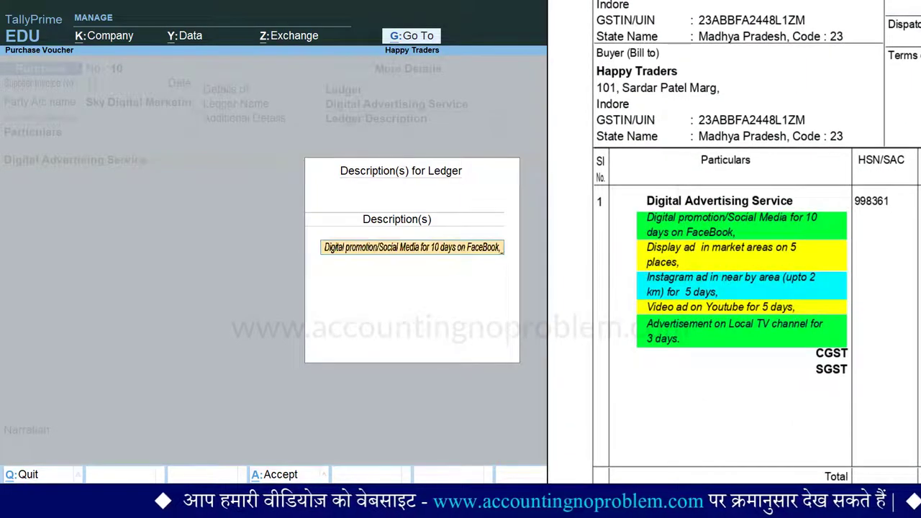
key(Return)
text(Display ad in market areas on 5 places,)
key(Return)
text(Instagram ad in near by area (upto 2 km) for 5 days,)
key(Return)
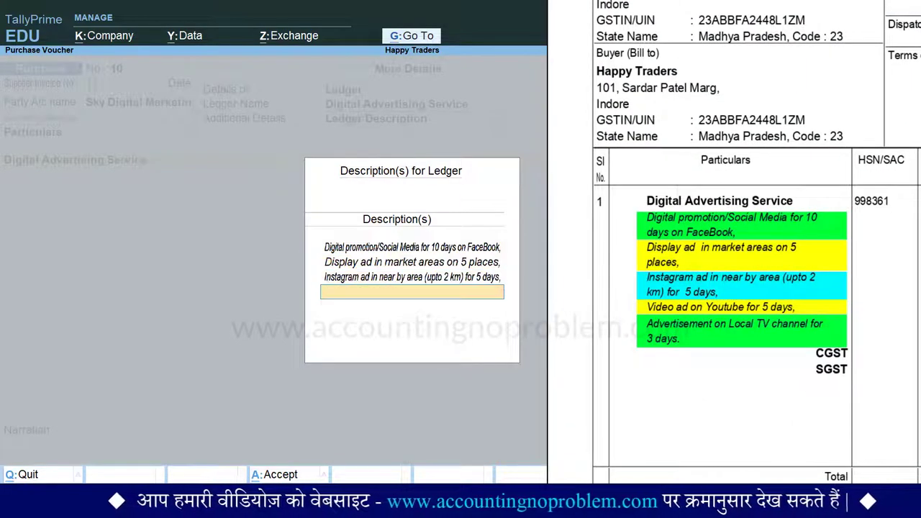
text(Video ad on Youtube for 5 days,)
key(Return)
text(Advertisement on Local TV channel for 3 days.)
key(Return)
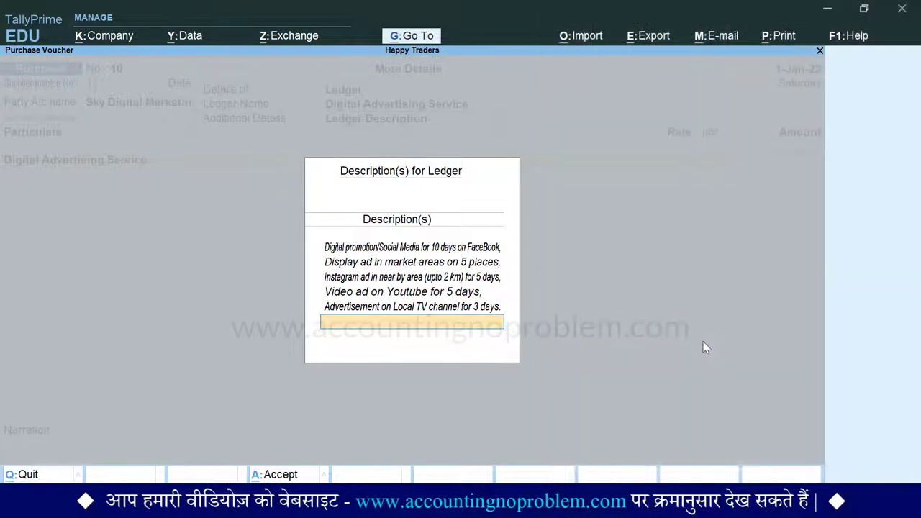
key(Return)
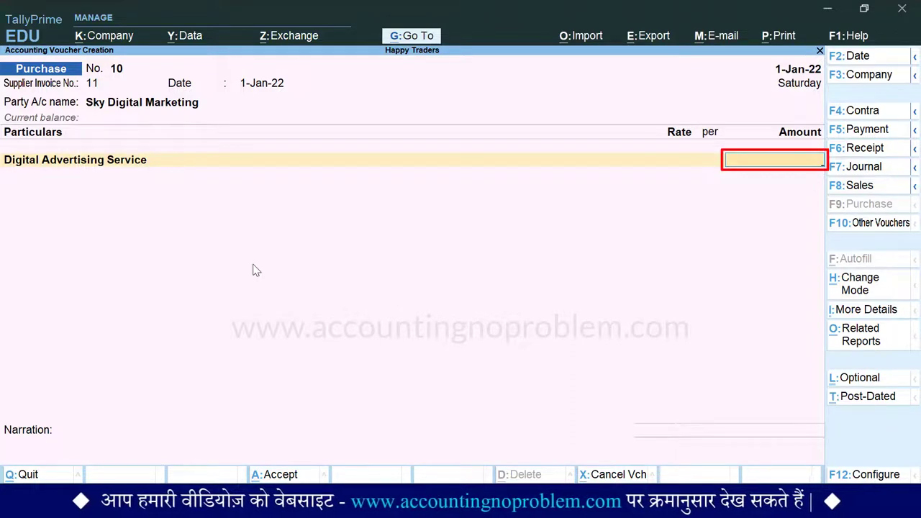
Enter 60,000 for Digital Advertising Service and add CGST and SGST of 5,400 each
text(60000)
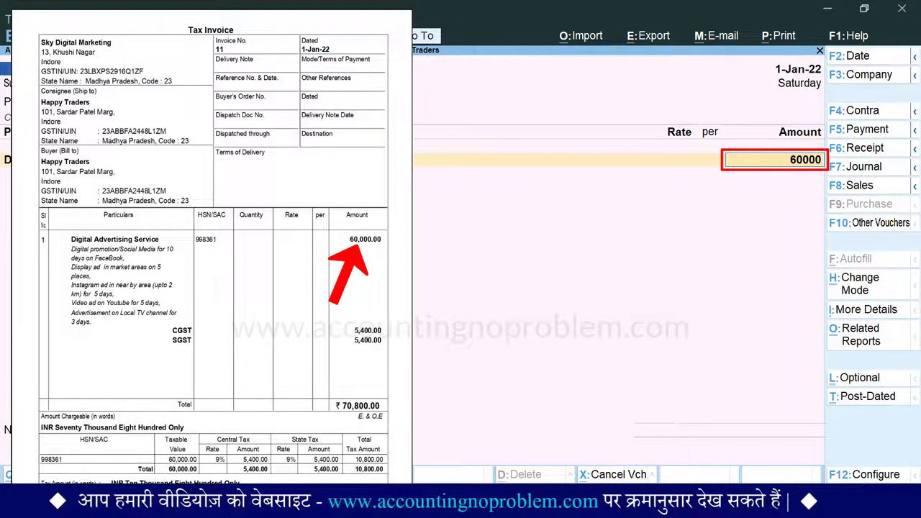
key(Return)
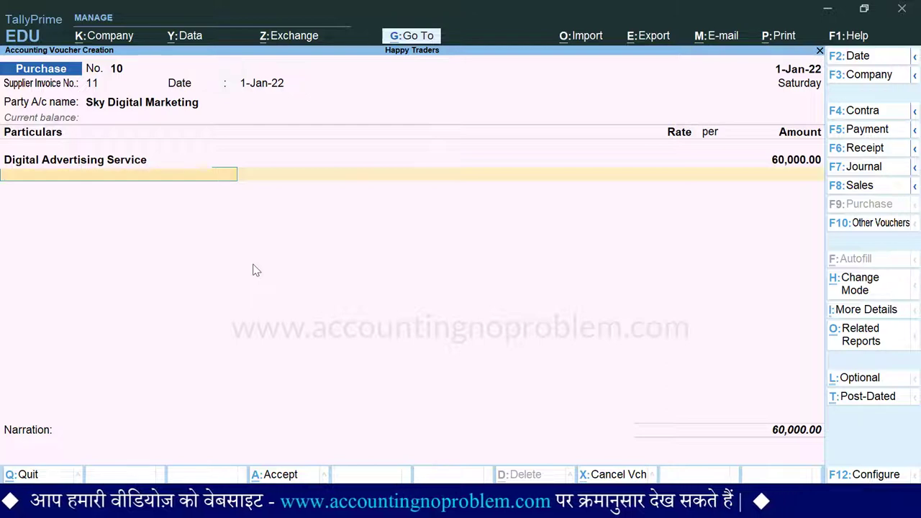
text(C)
key(Down)
key(Return)
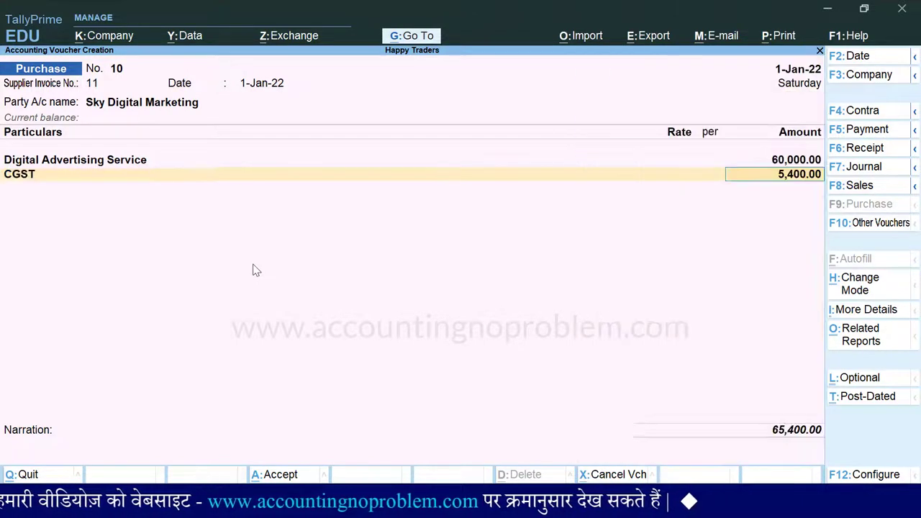
key(Return)
text(S)
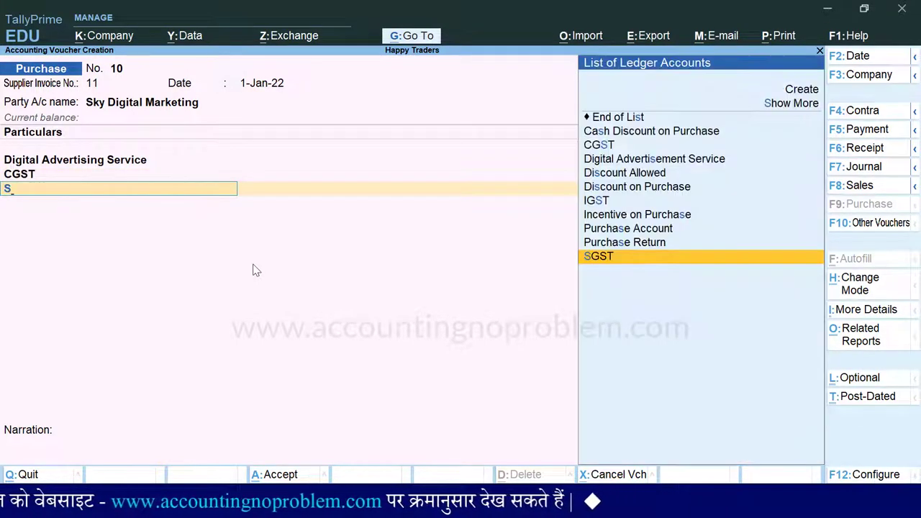
key(Return)
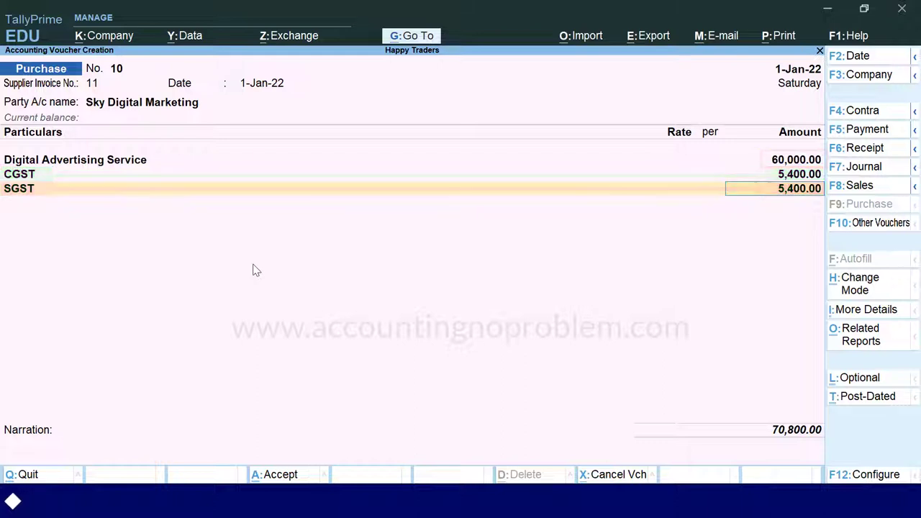
key(Return)
key(Return)
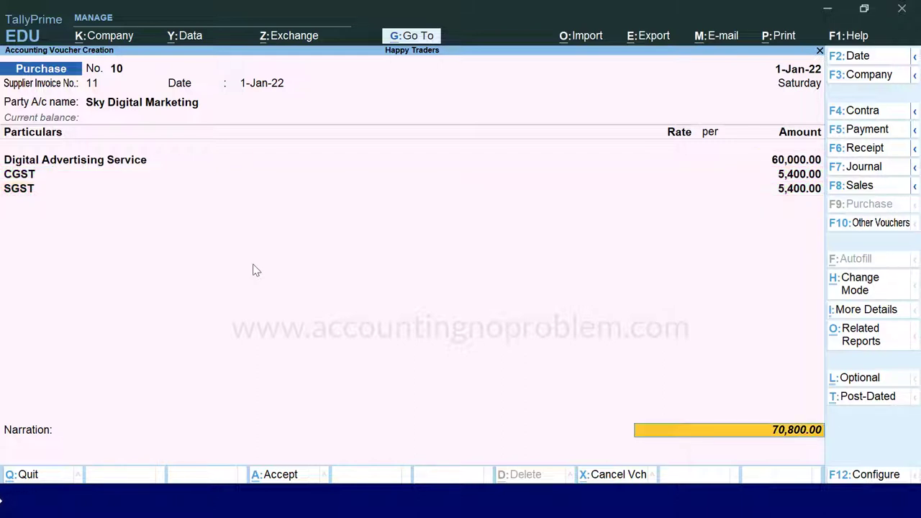
Record new reference 11, add the narration about advertising services, save the voucher and reopen it
key(Return)
key(Return)
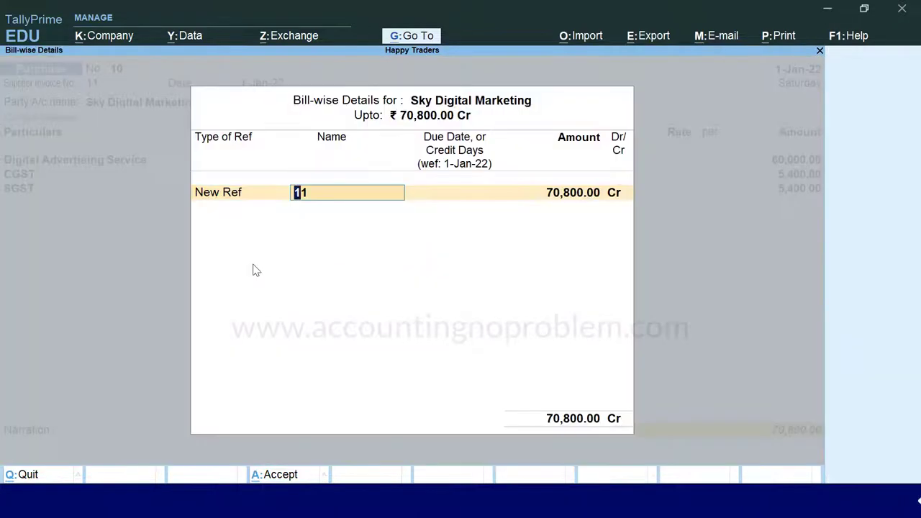
key(Return)
key(Return)
key(Return)
key(Return)
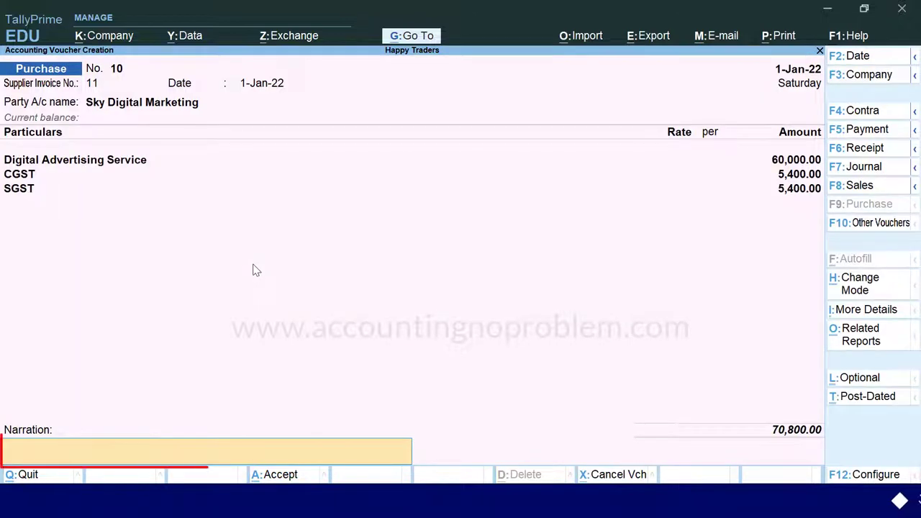
text(Being Advertising Services and promotion services purchased.)
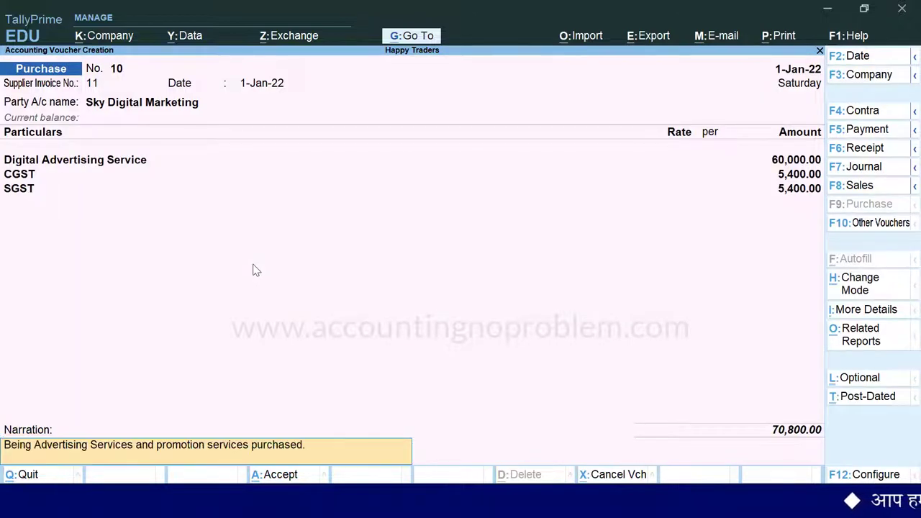
key(Return)
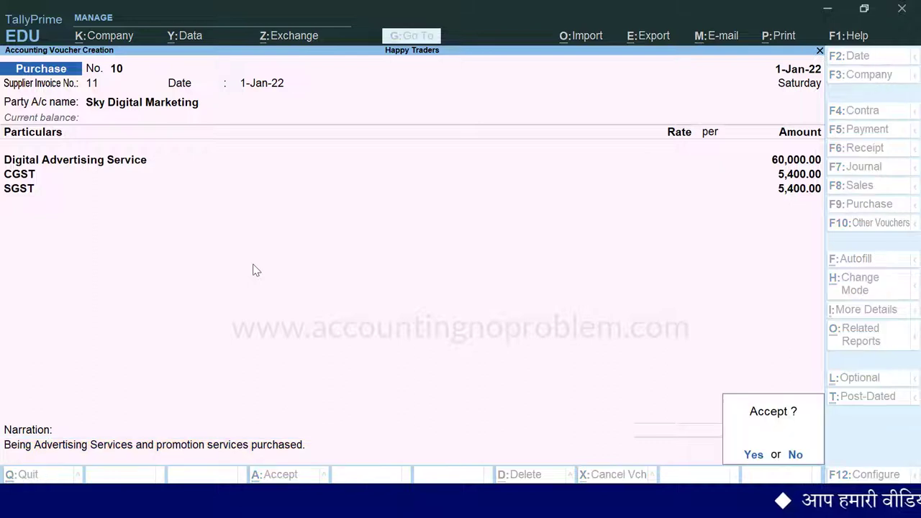
key(y)
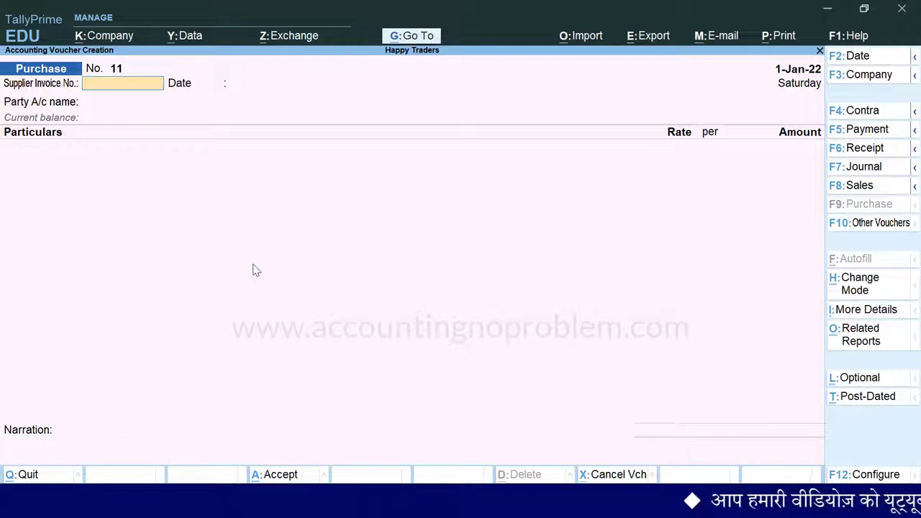
key(Page_Up)
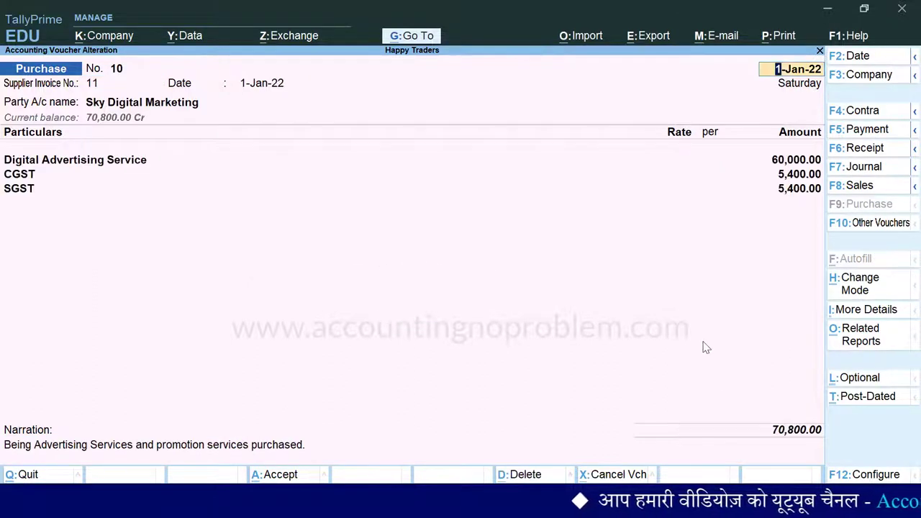
key(ctrl+p)
Preview invoice No. 10 zoomed in, scroll through it, and return to the Print dialog
key(i)
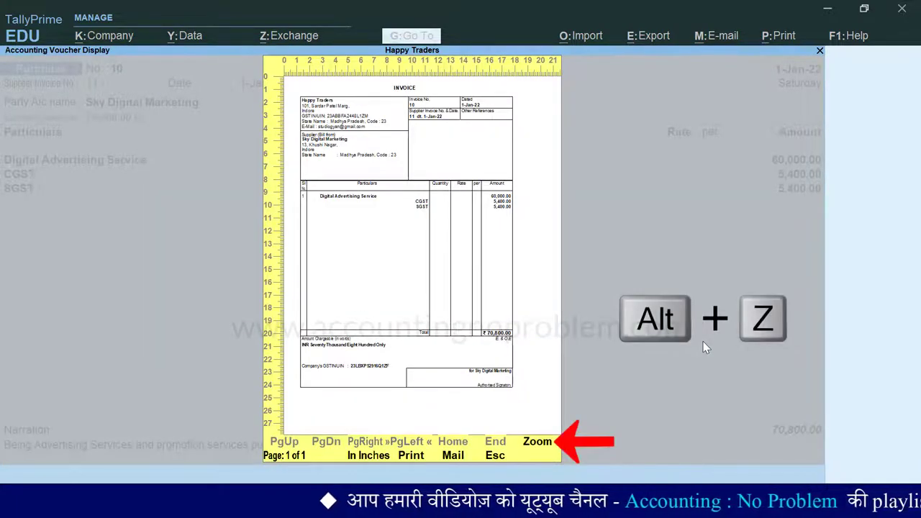
key(alt+z)
scroll(817, 133, down, 1)
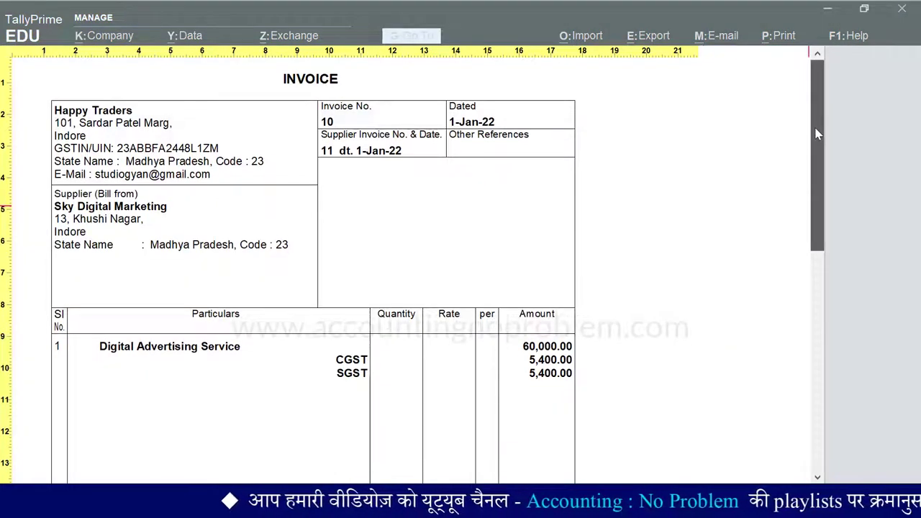
mouse_move(808, 158)
mouse_down()
mouse_move(793, 364)
mouse_move(787, 329)
mouse_move(808, 151)
mouse_up()
key(Escape)
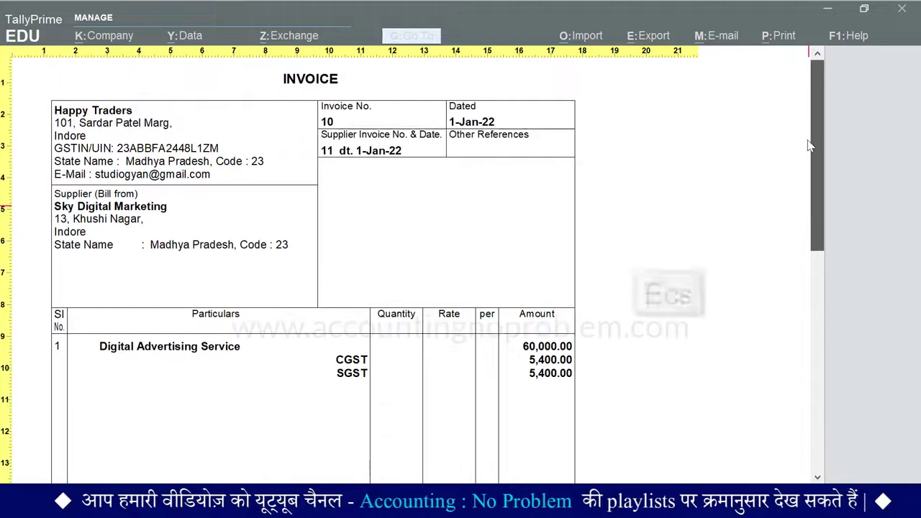
key(Escape)
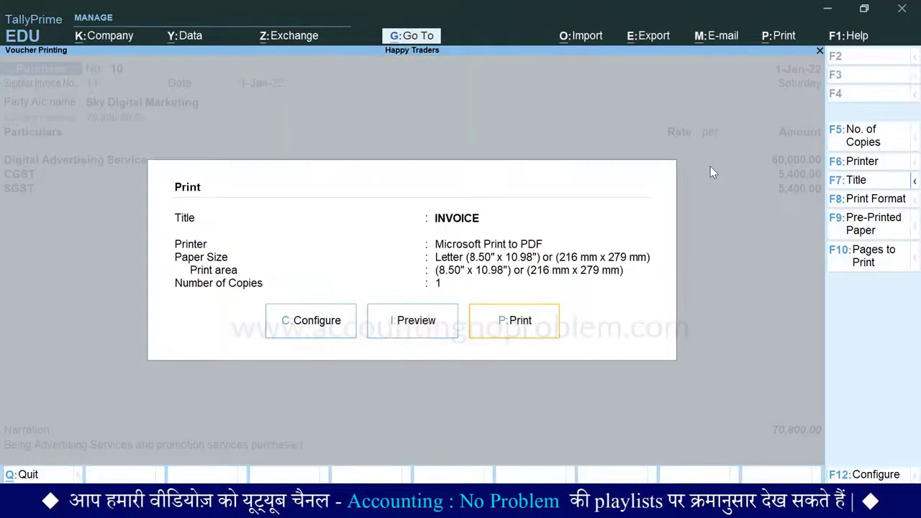
Set Show Additional Descriptions for Ledgers to Yes in the print configuration
key(c)
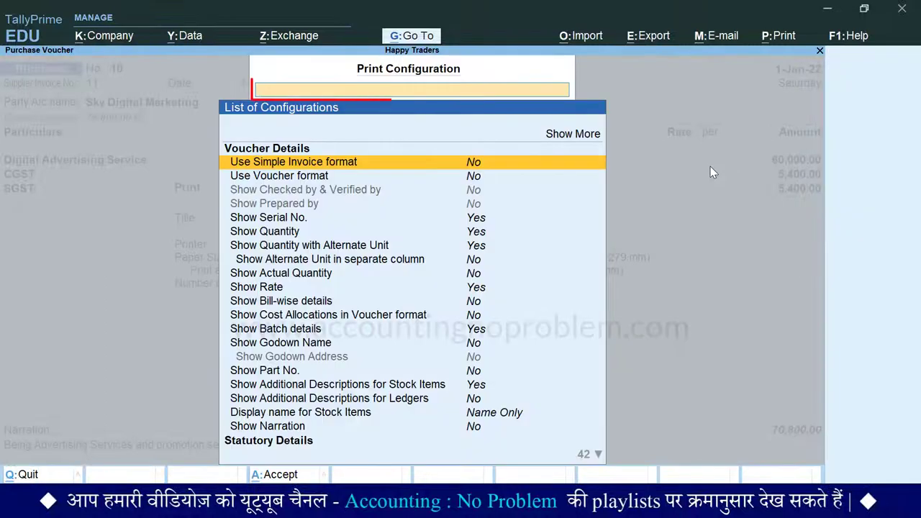
text(Ledger)
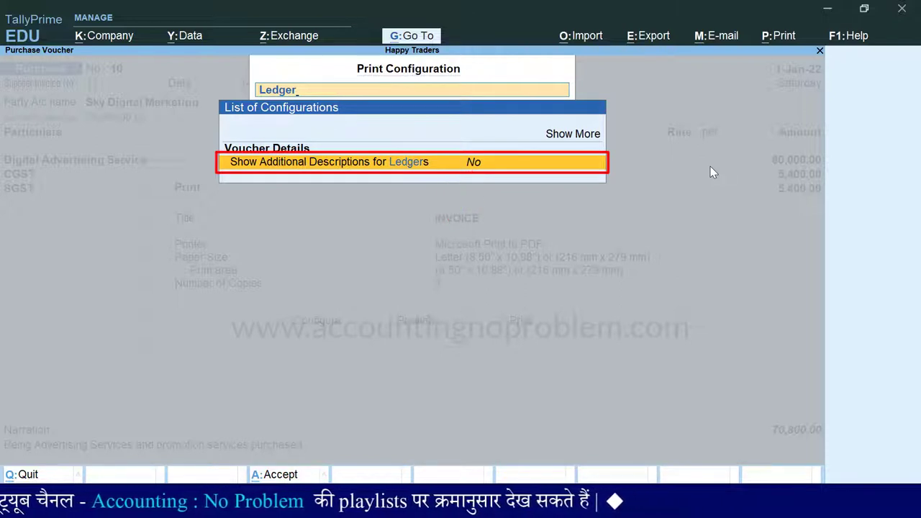
key(Return)
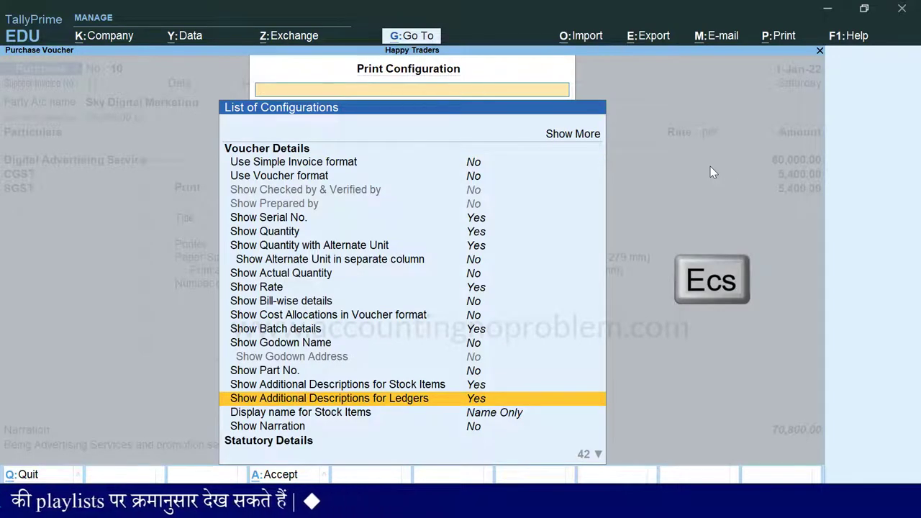
key(Escape)
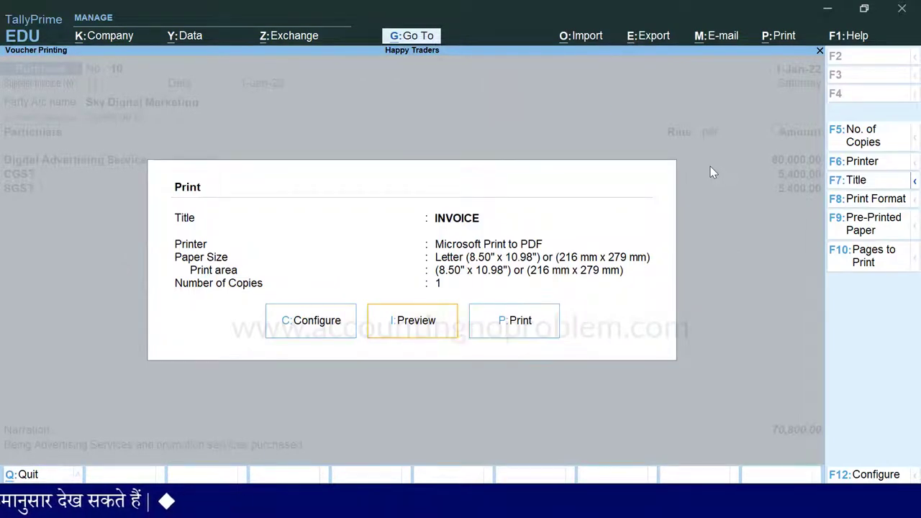
Preview the zoomed invoice to check the five service description lines, then close it
key(i)
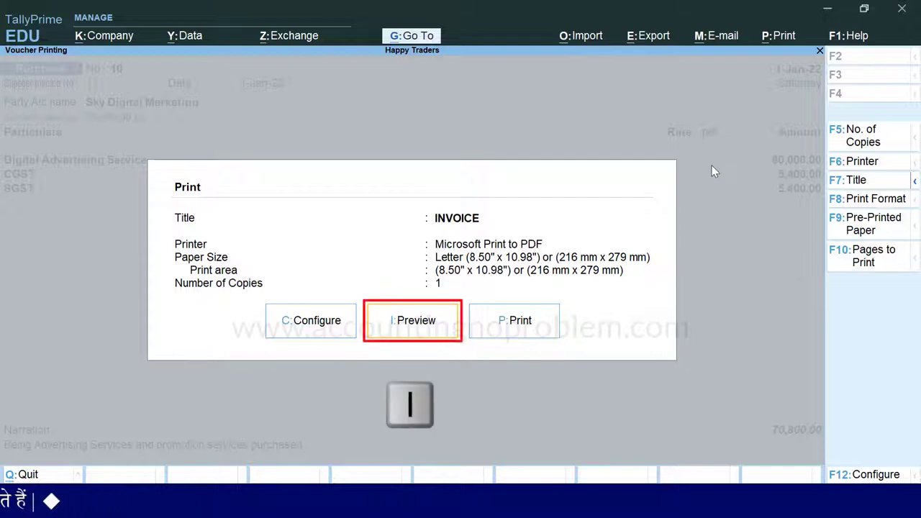
key(alt+z)
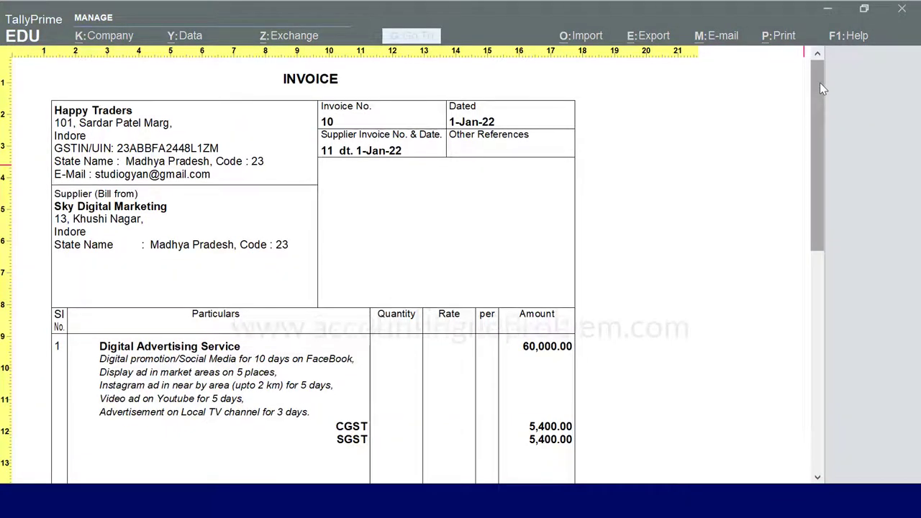
drag(818, 82, 815, 109)
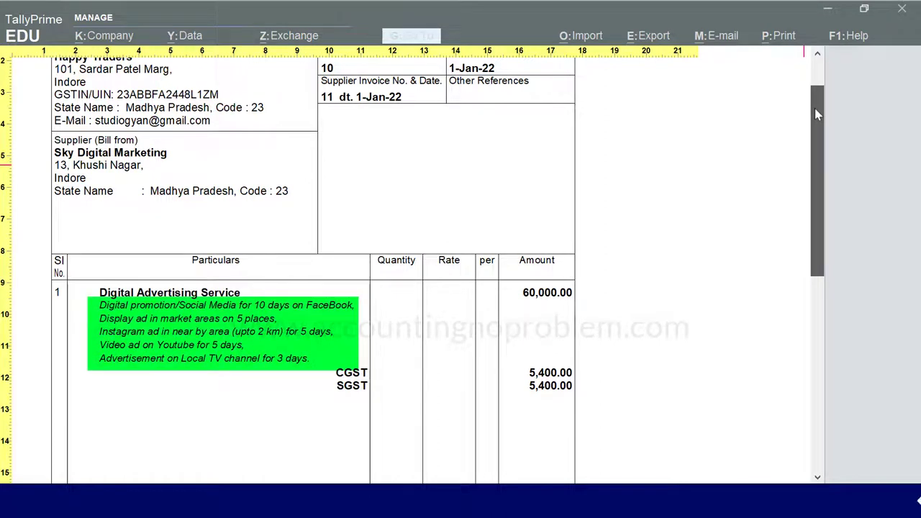
drag(817, 113, 773, 274)
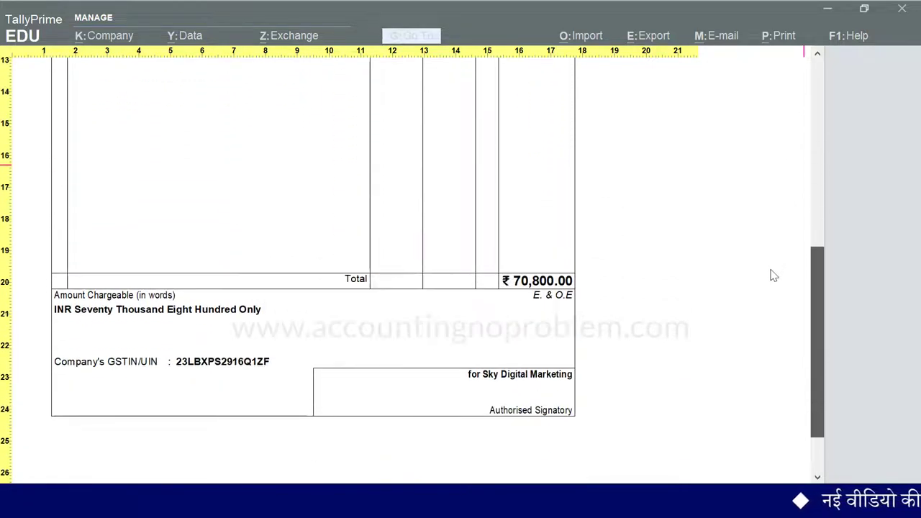
key(Escape)
key(Escape)
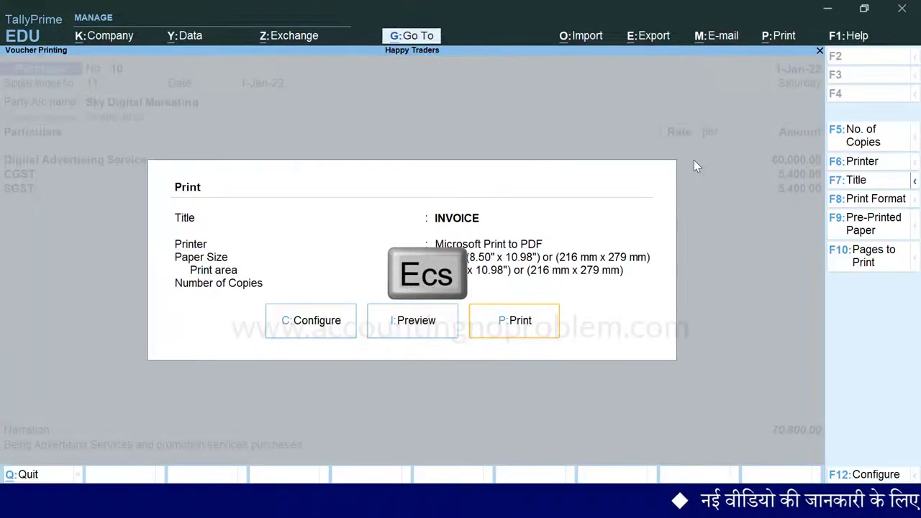
key(Escape)
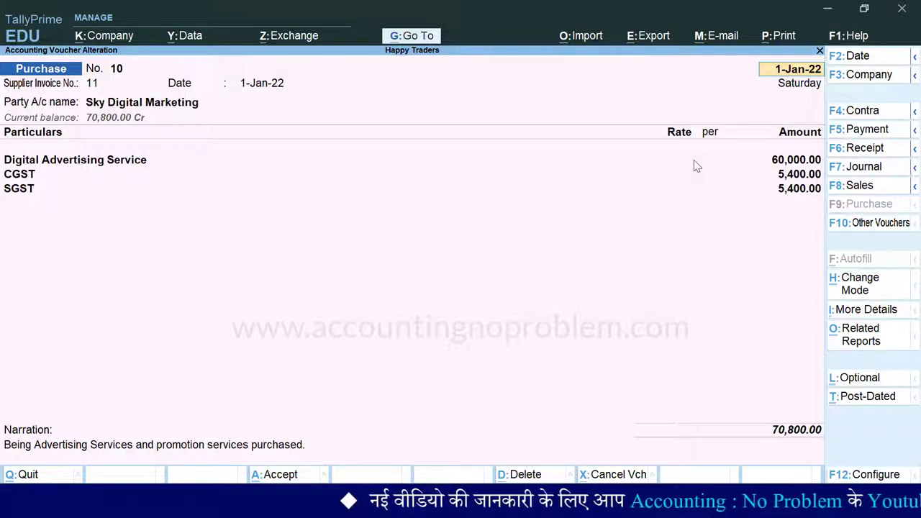
Open the GSTR-2 report for January 2022
key(alt+g)
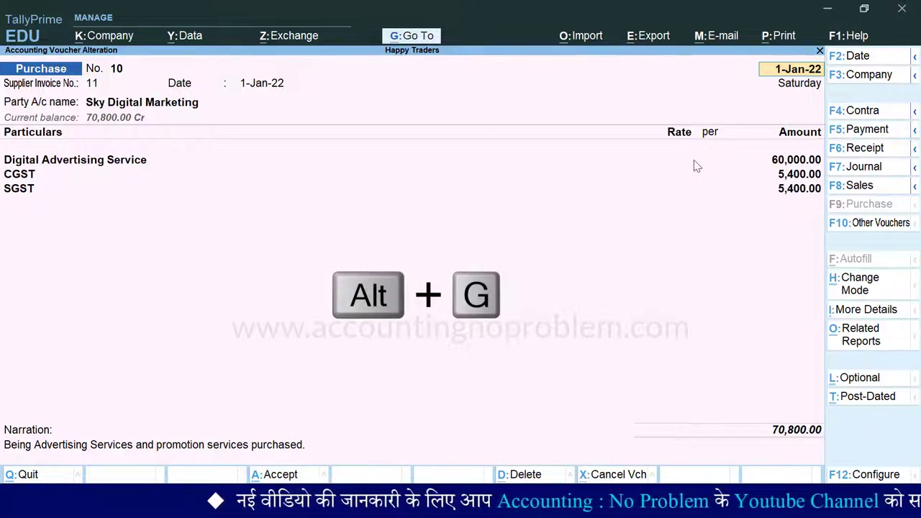
key(alt+g)
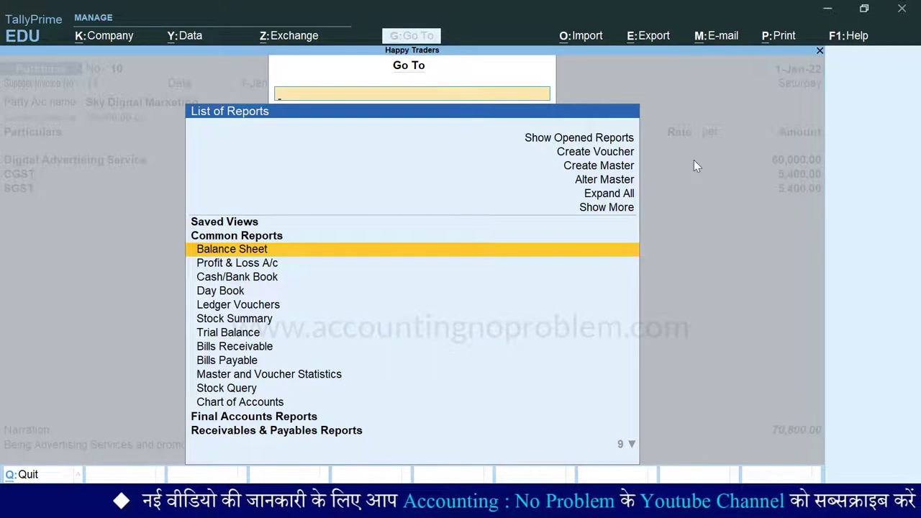
text(Gst)
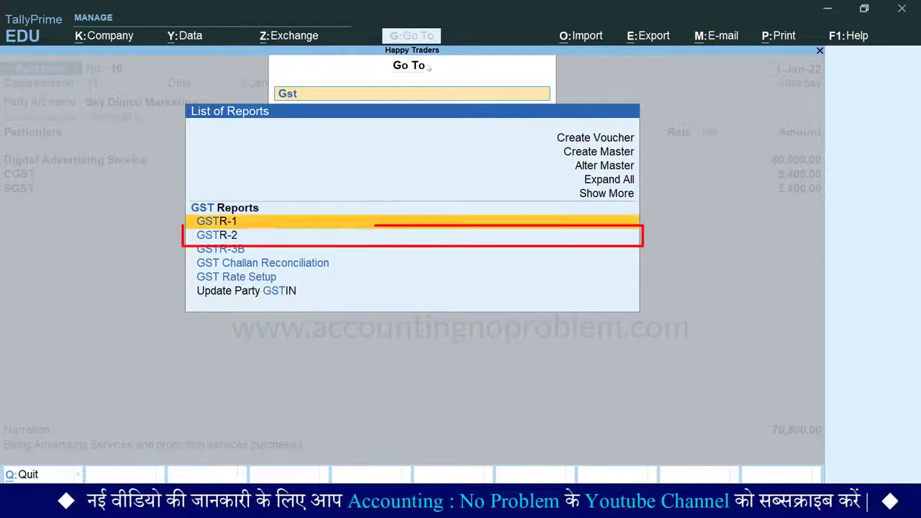
key(Down)
key(Return)
key(F2)
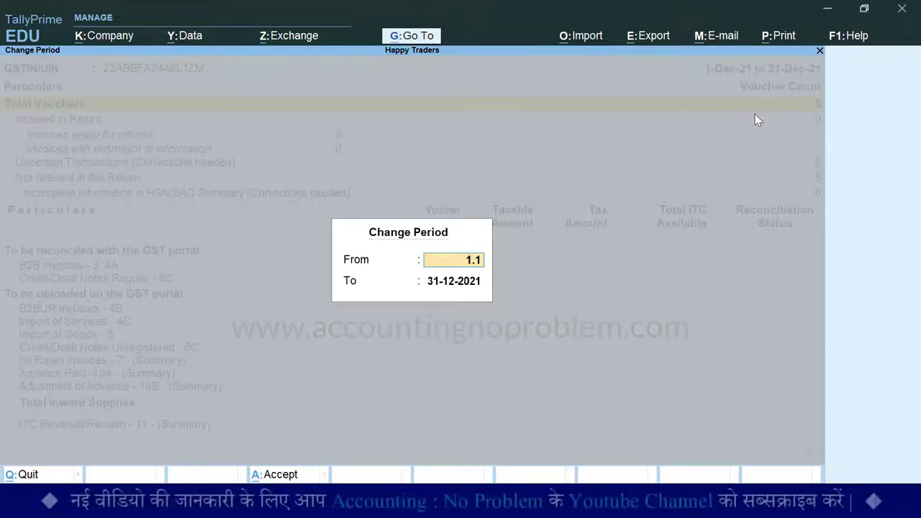
text(1.1)
key(Return)
key(Return)
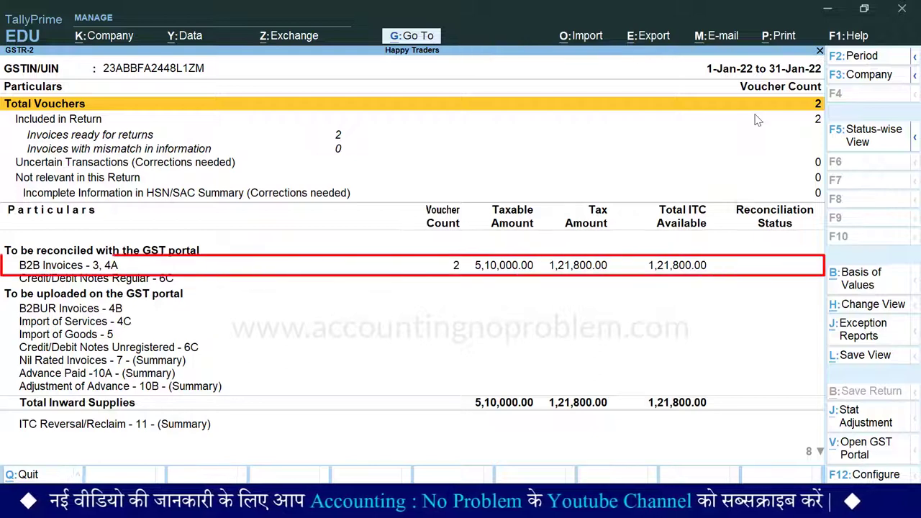
Check Sky Digital Marketing's 60,000 B2B invoice with 10,800 tax, then return to the voucher
key(Down)
key(Down)
key(Down)
key(Down)
key(Down)
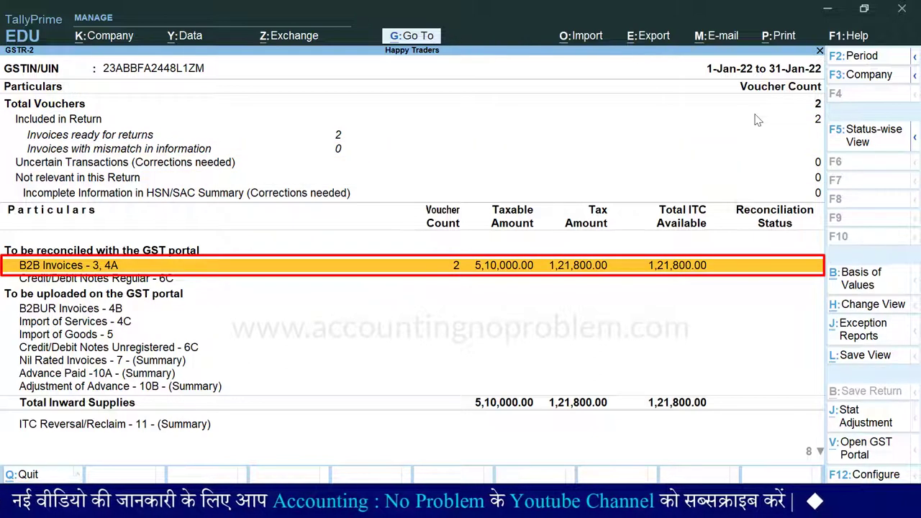
key(Return)
key(Down)
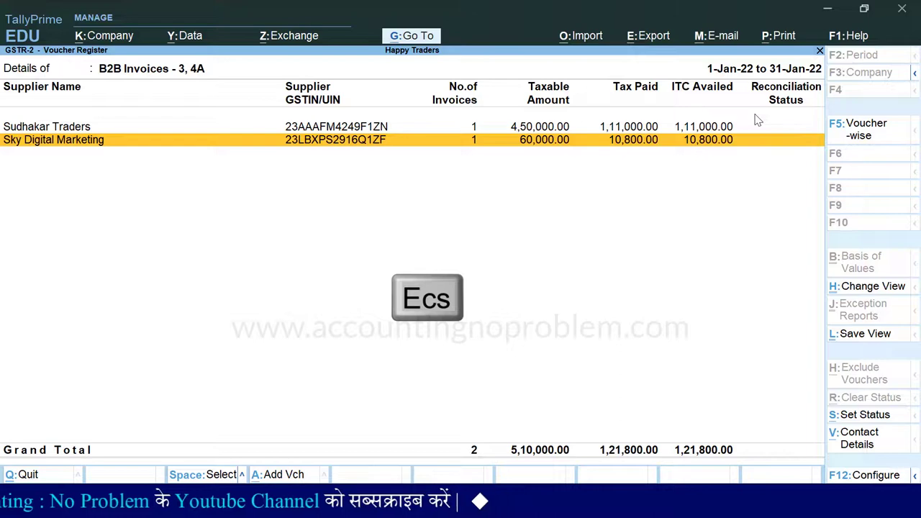
key(Return)
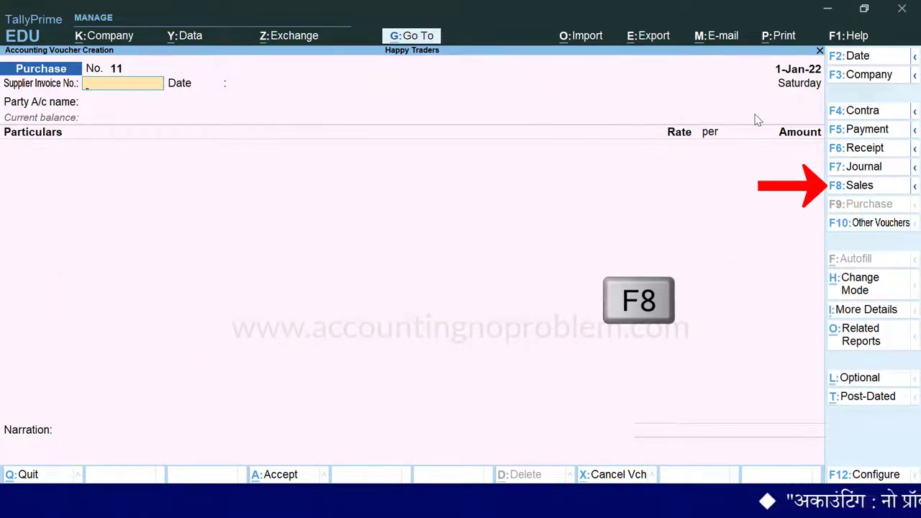
Switch to a sales voucher dated 2-1-2022 with Cash as the party account
key(F8)
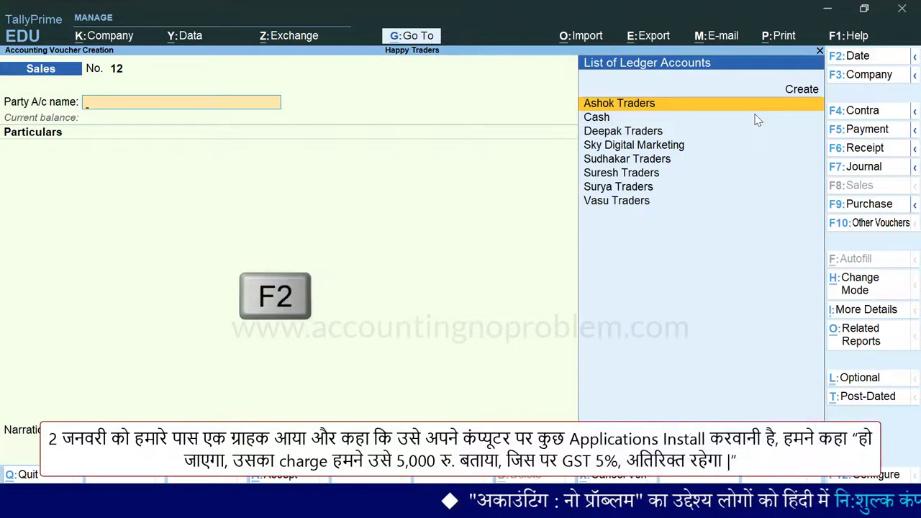
key(F2)
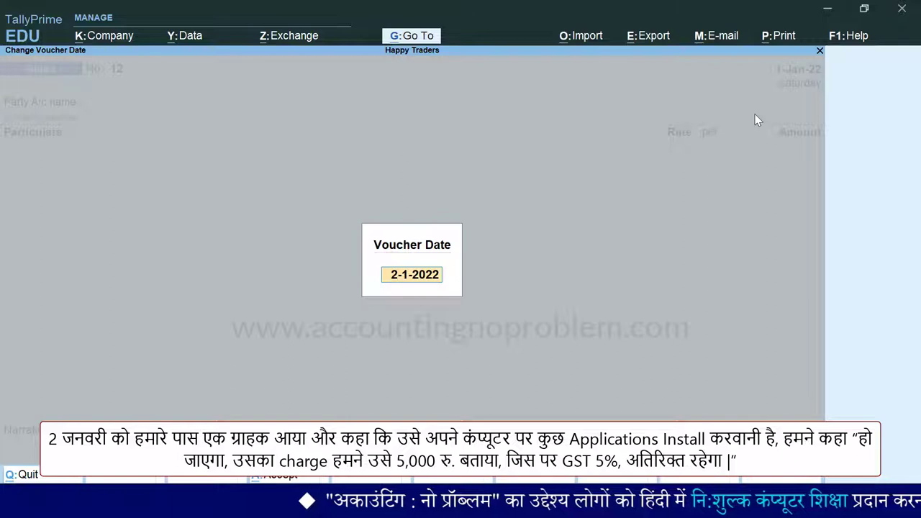
key(Return)
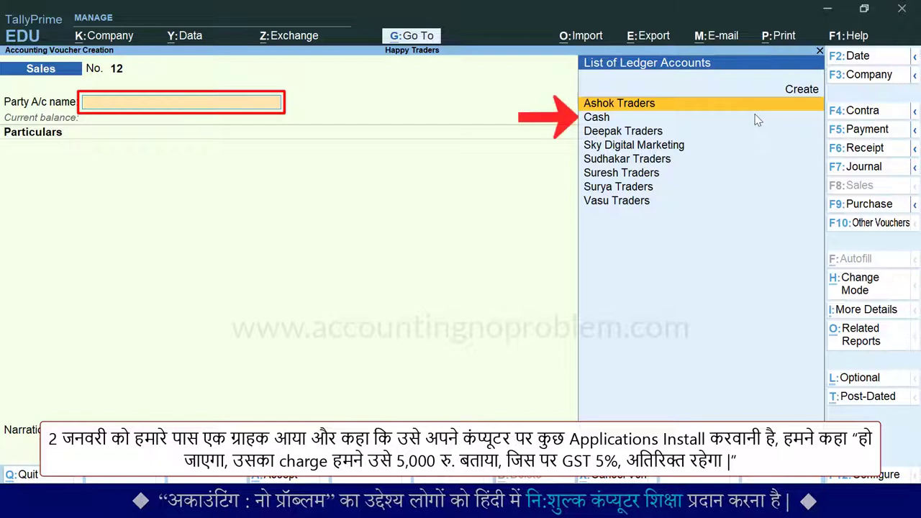
key(Down)
key(Return)
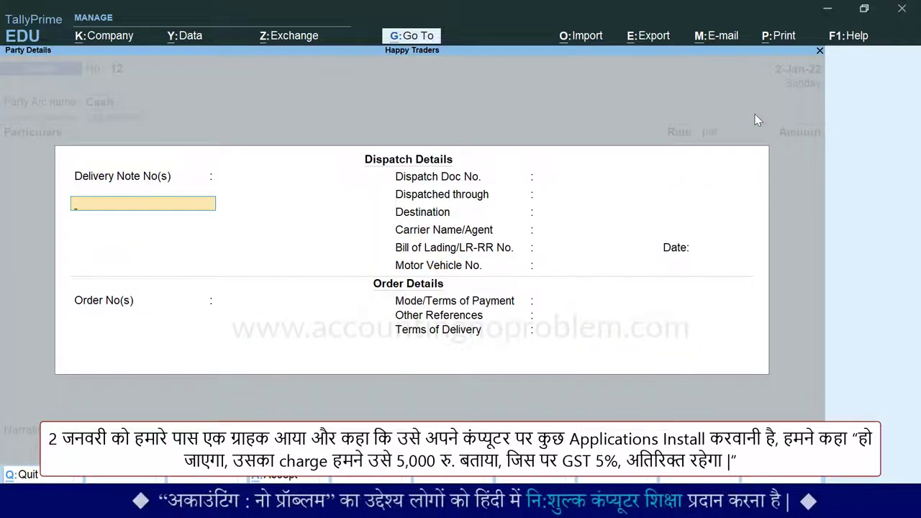
key(Return)
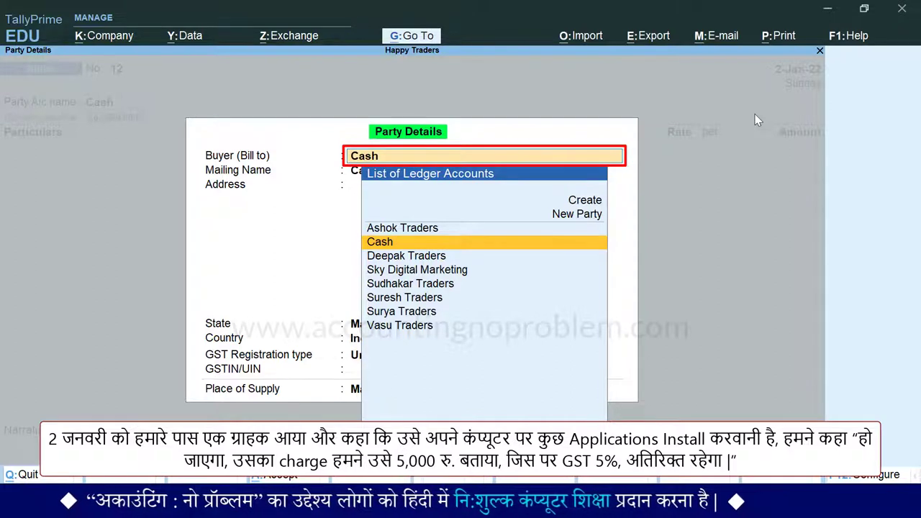
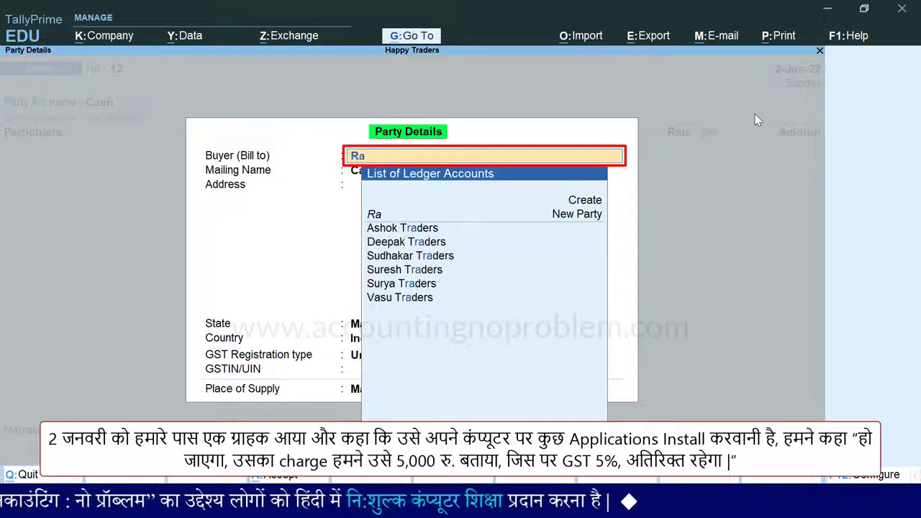
Create the new buyer in party details: Indore, Madhya Pradesh, GST registration type Consumer
key(Return)
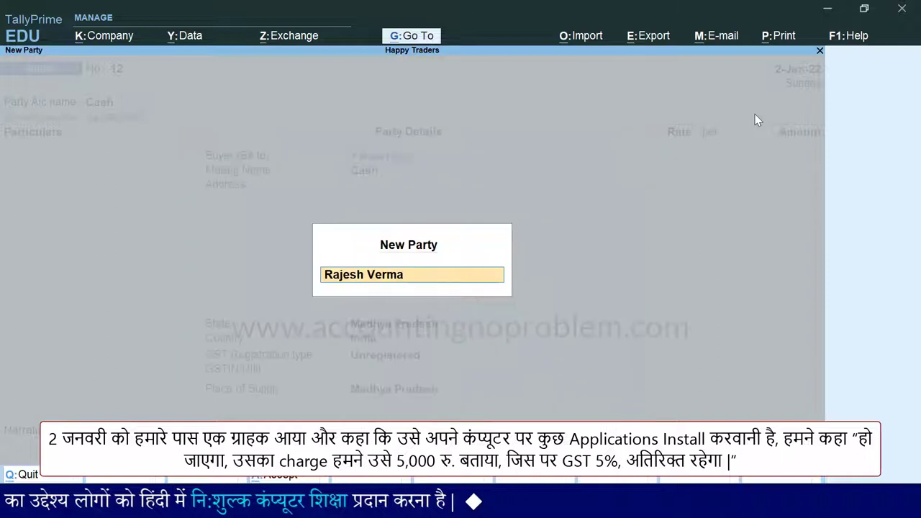
key(Return)
key(Return)
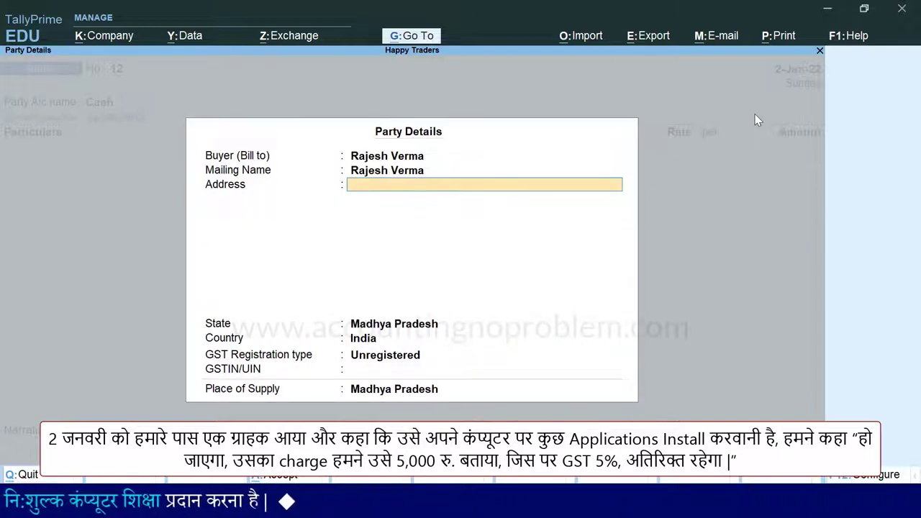
text(Indore)
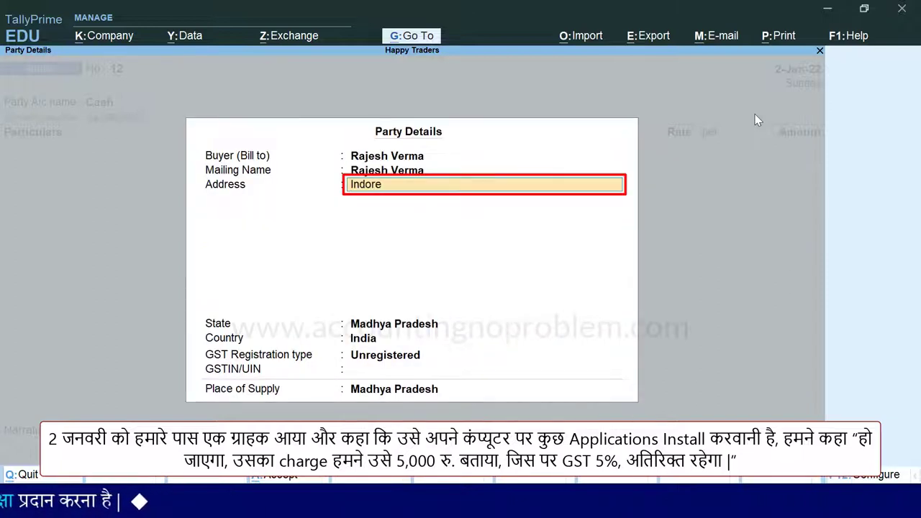
key(Return)
key(Return)
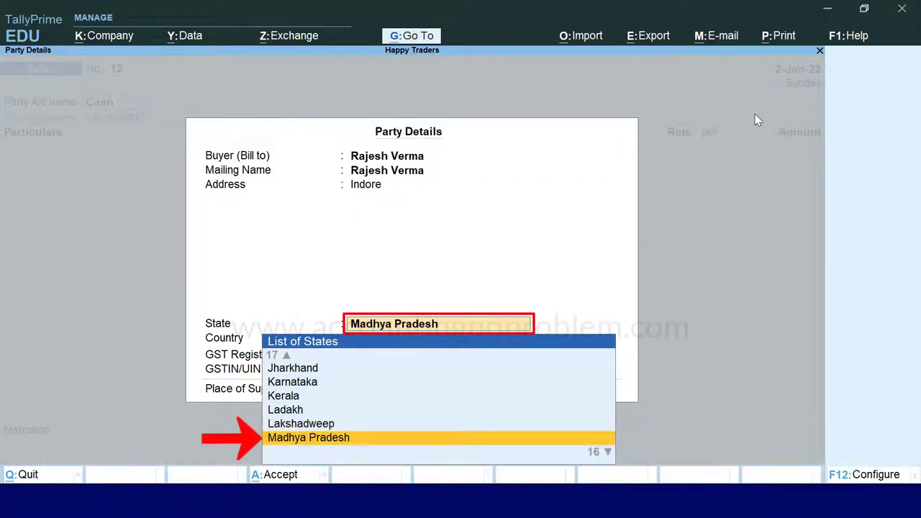
key(Return)
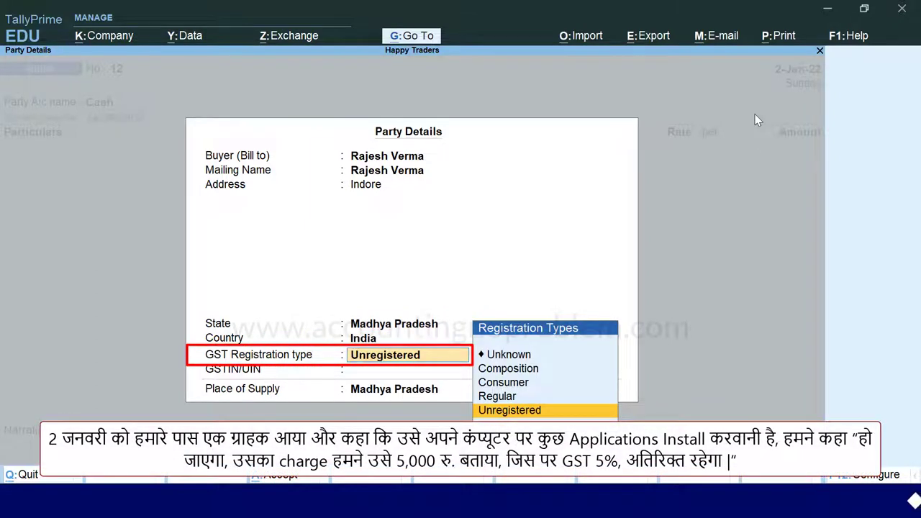
key(Up)
key(Up)
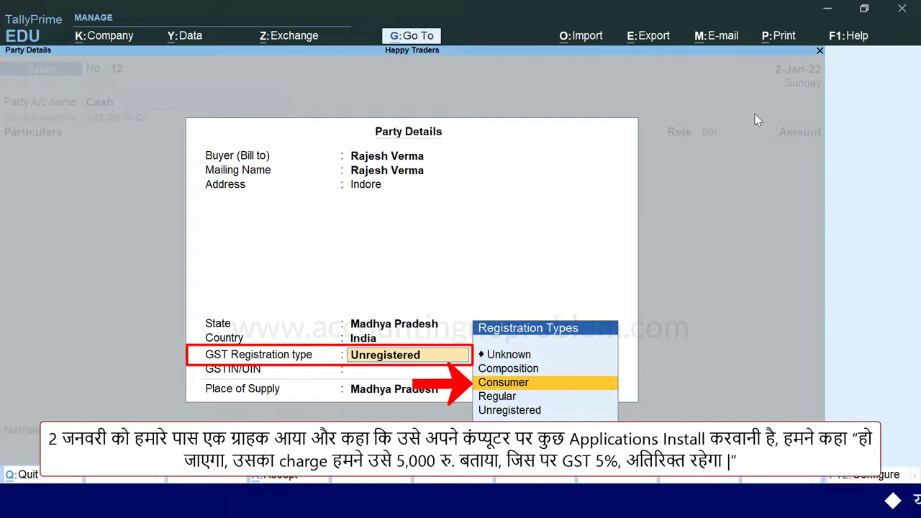
key(Return)
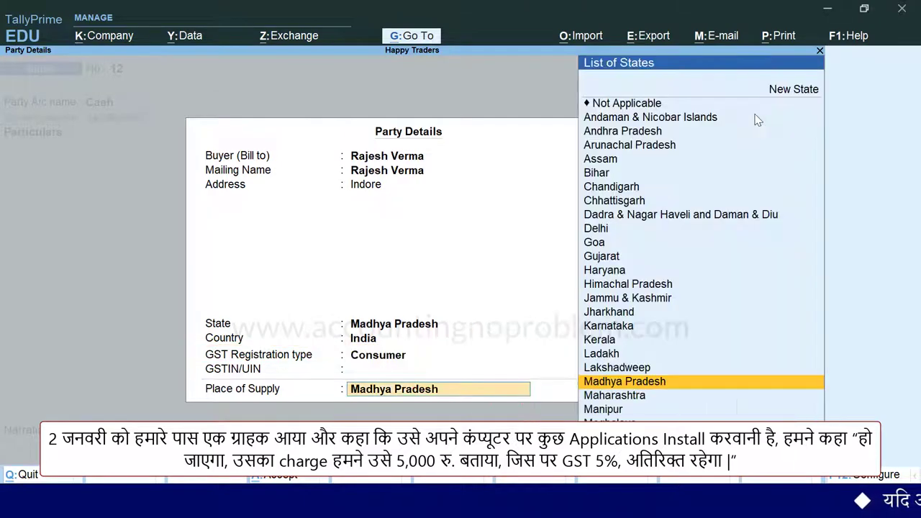